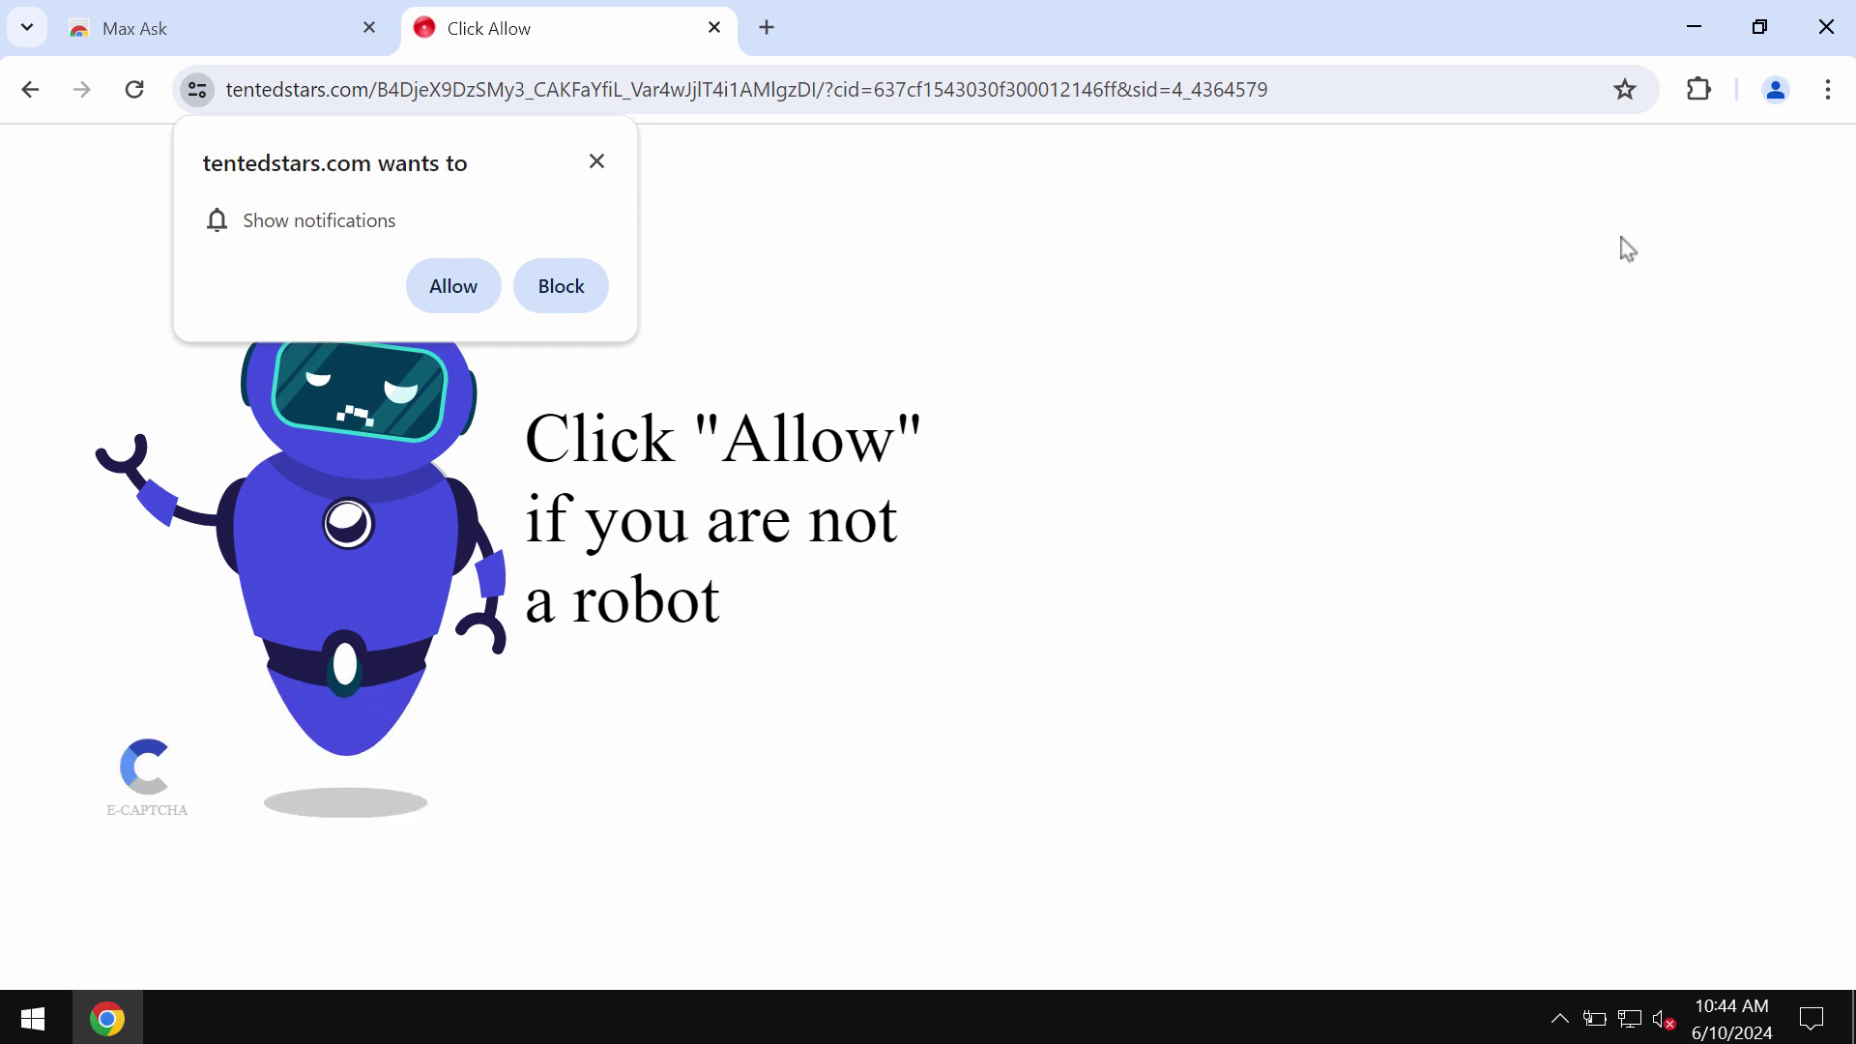
Allow tentedstars.com to show notifications in the permission prompt
left_click(452, 286)
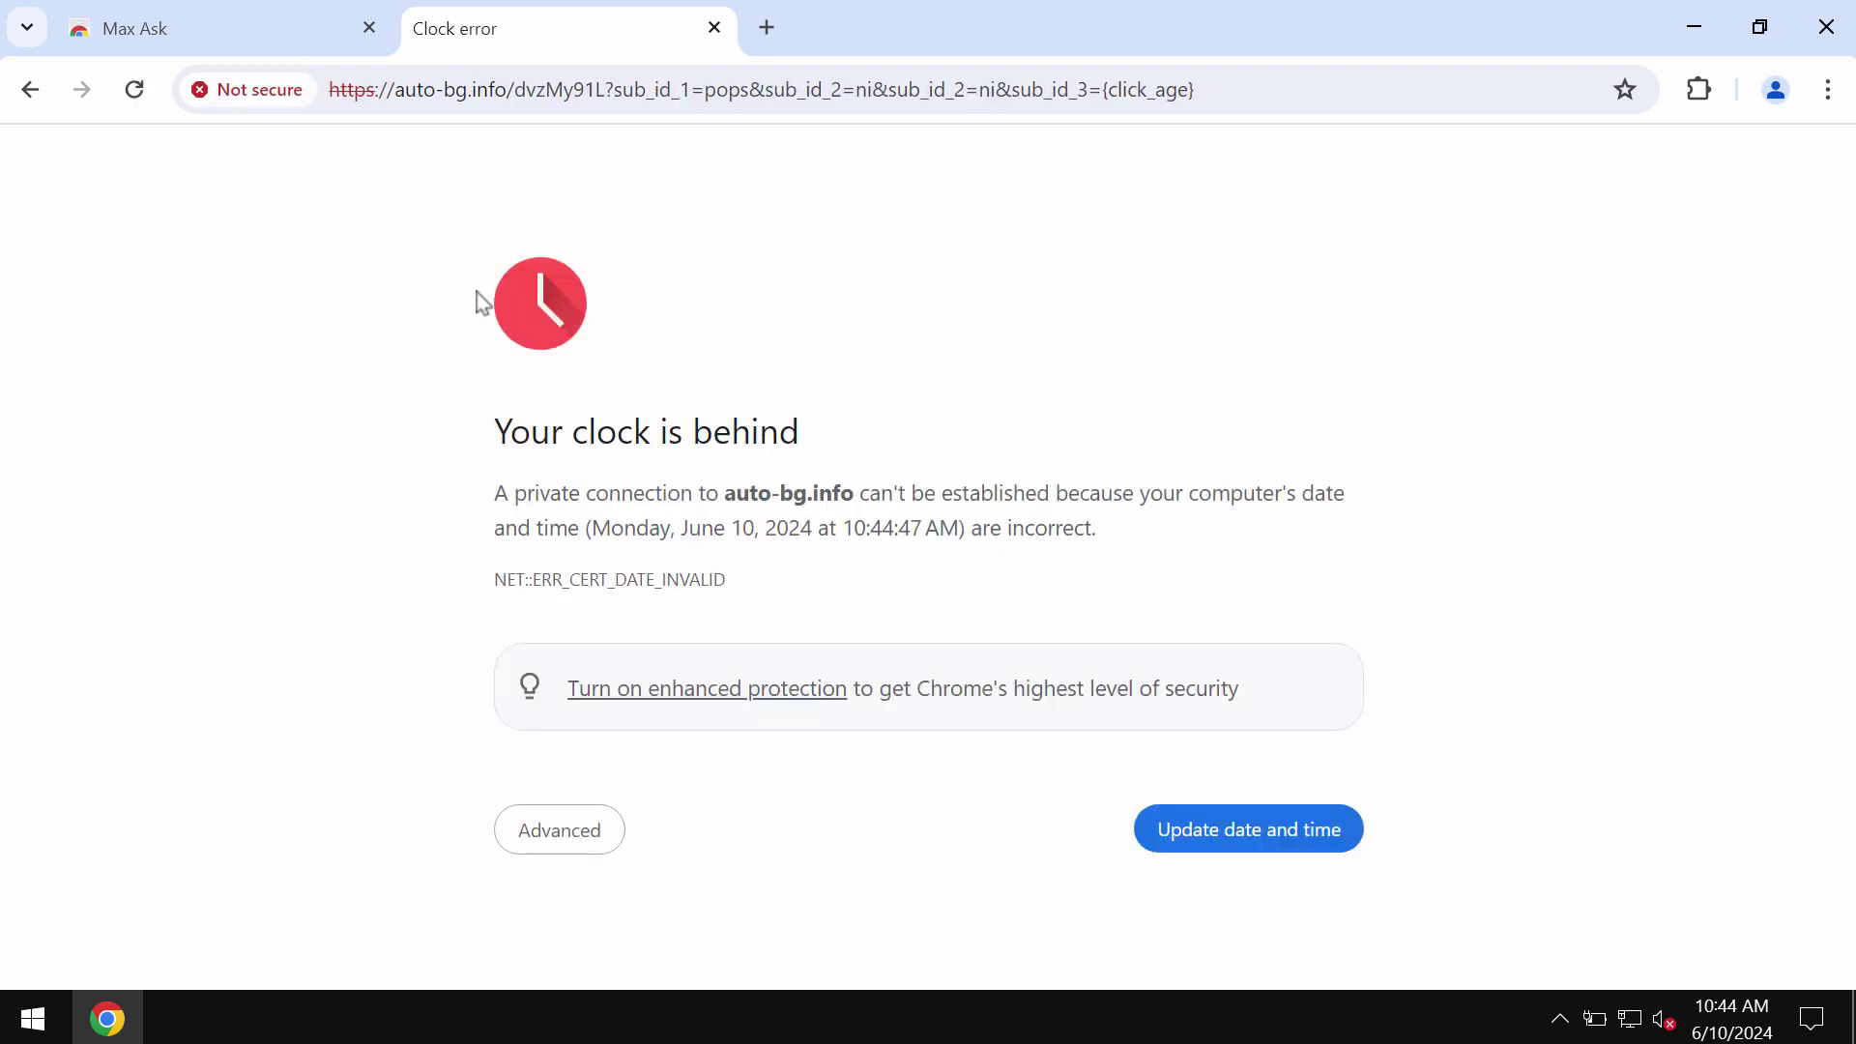
Open a new tab and close the clock error tab
left_click(765, 27)
left_click(713, 28)
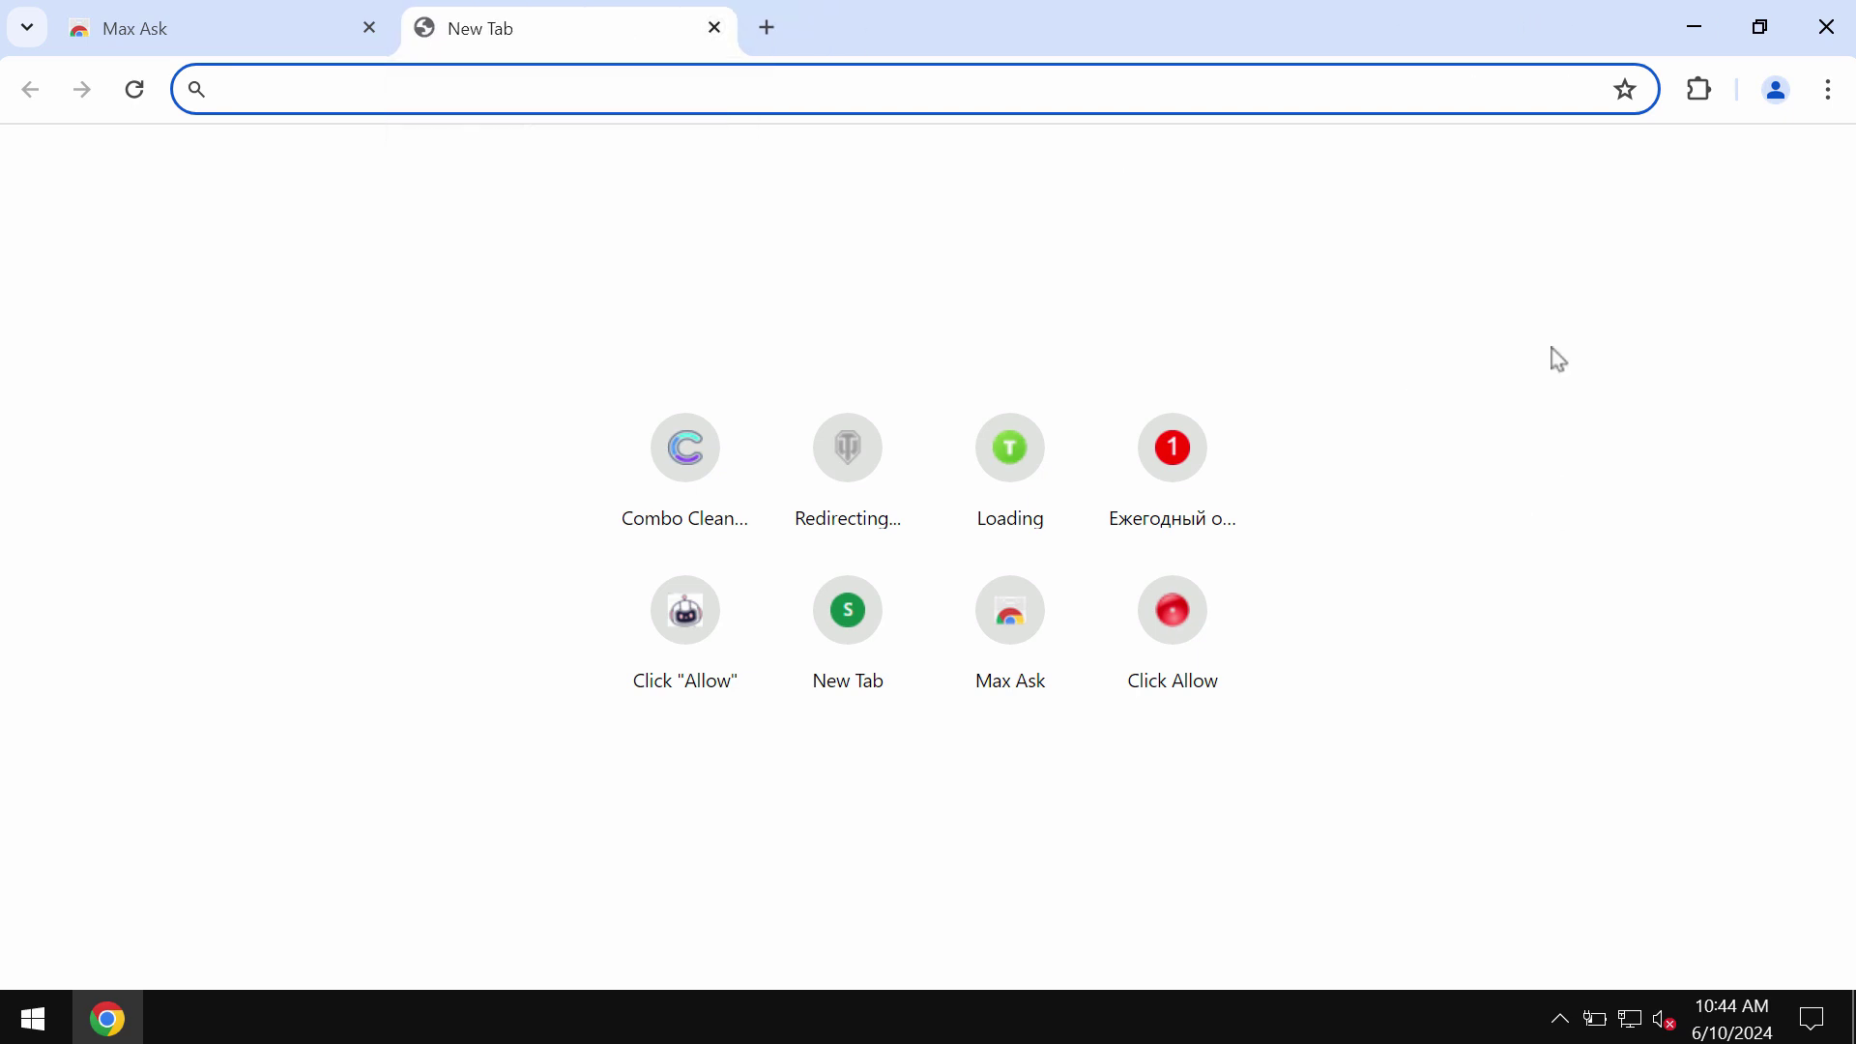
Go to Chrome's notification permissions under Privacy and security site settings
left_click(1826, 91)
scroll(1537, 522, "down", 3)
scroll(1522, 653, "down", 1)
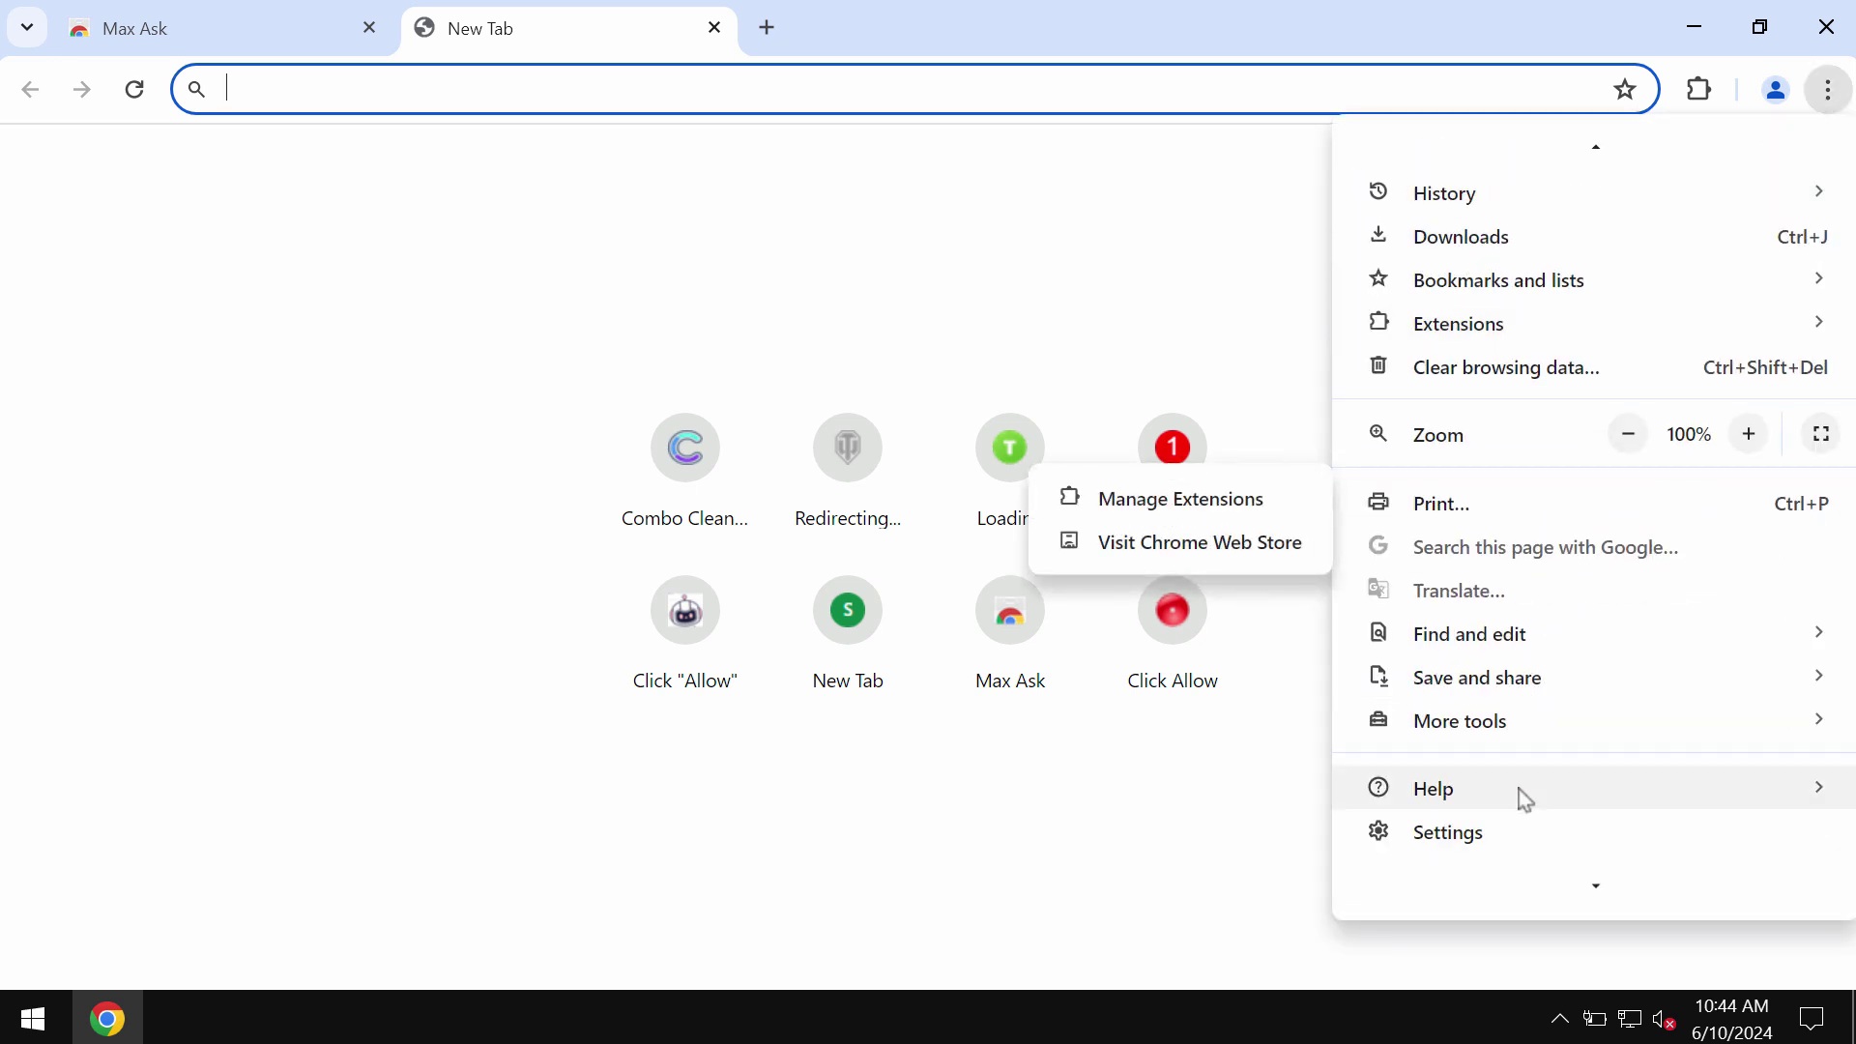
left_click(1447, 832)
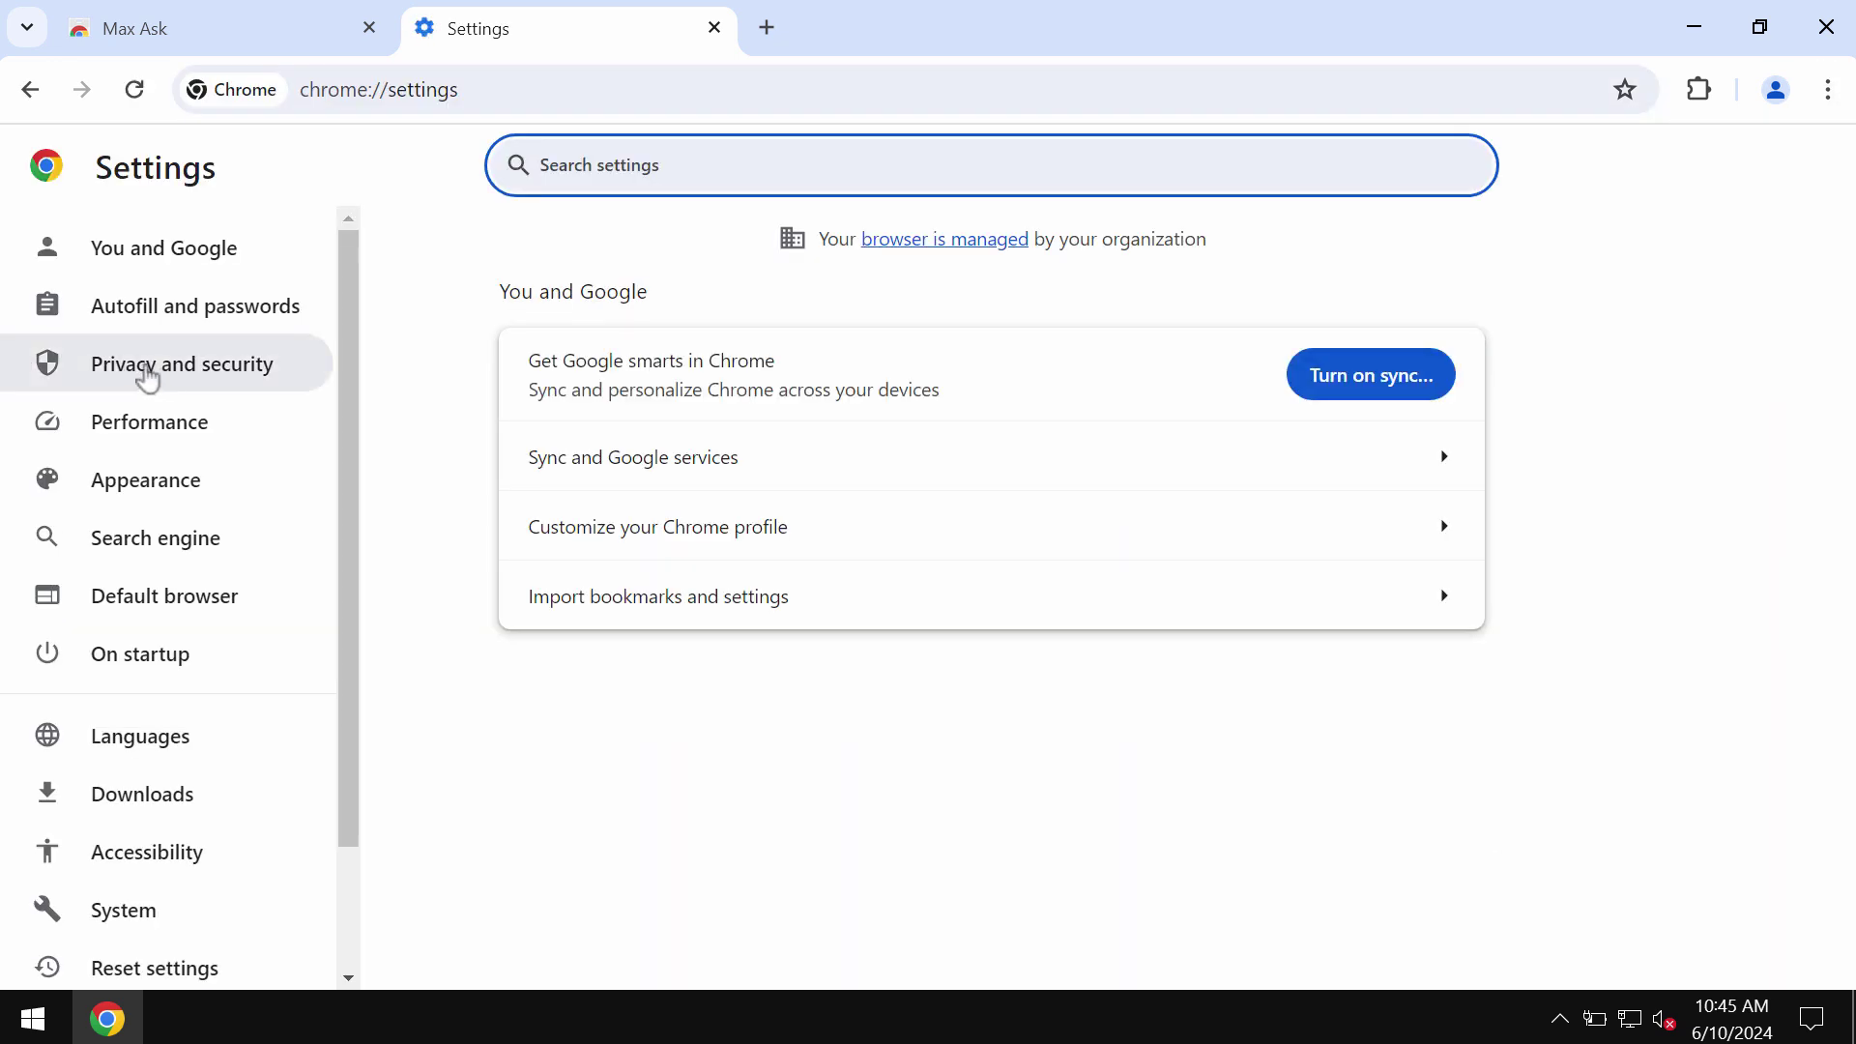
left_click(148, 363)
scroll(841, 479, "down", 1)
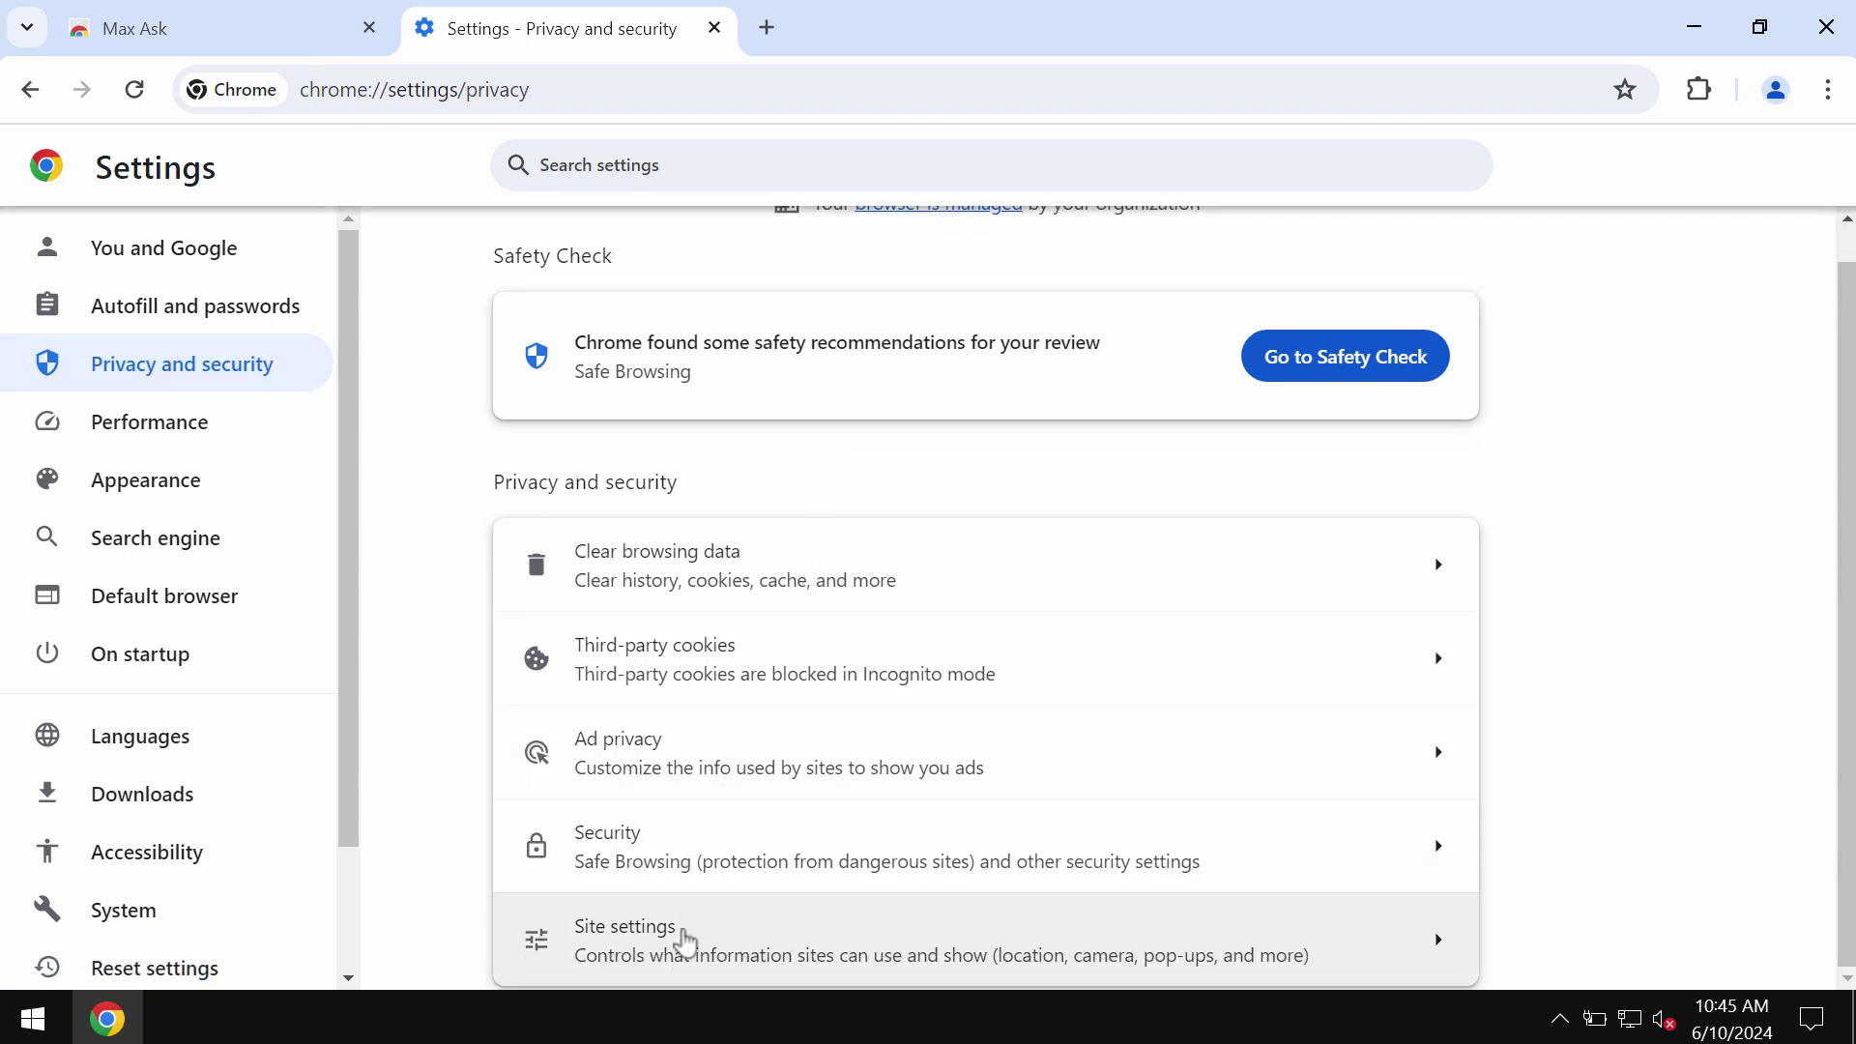
left_click(686, 944)
scroll(894, 697, "down", 5)
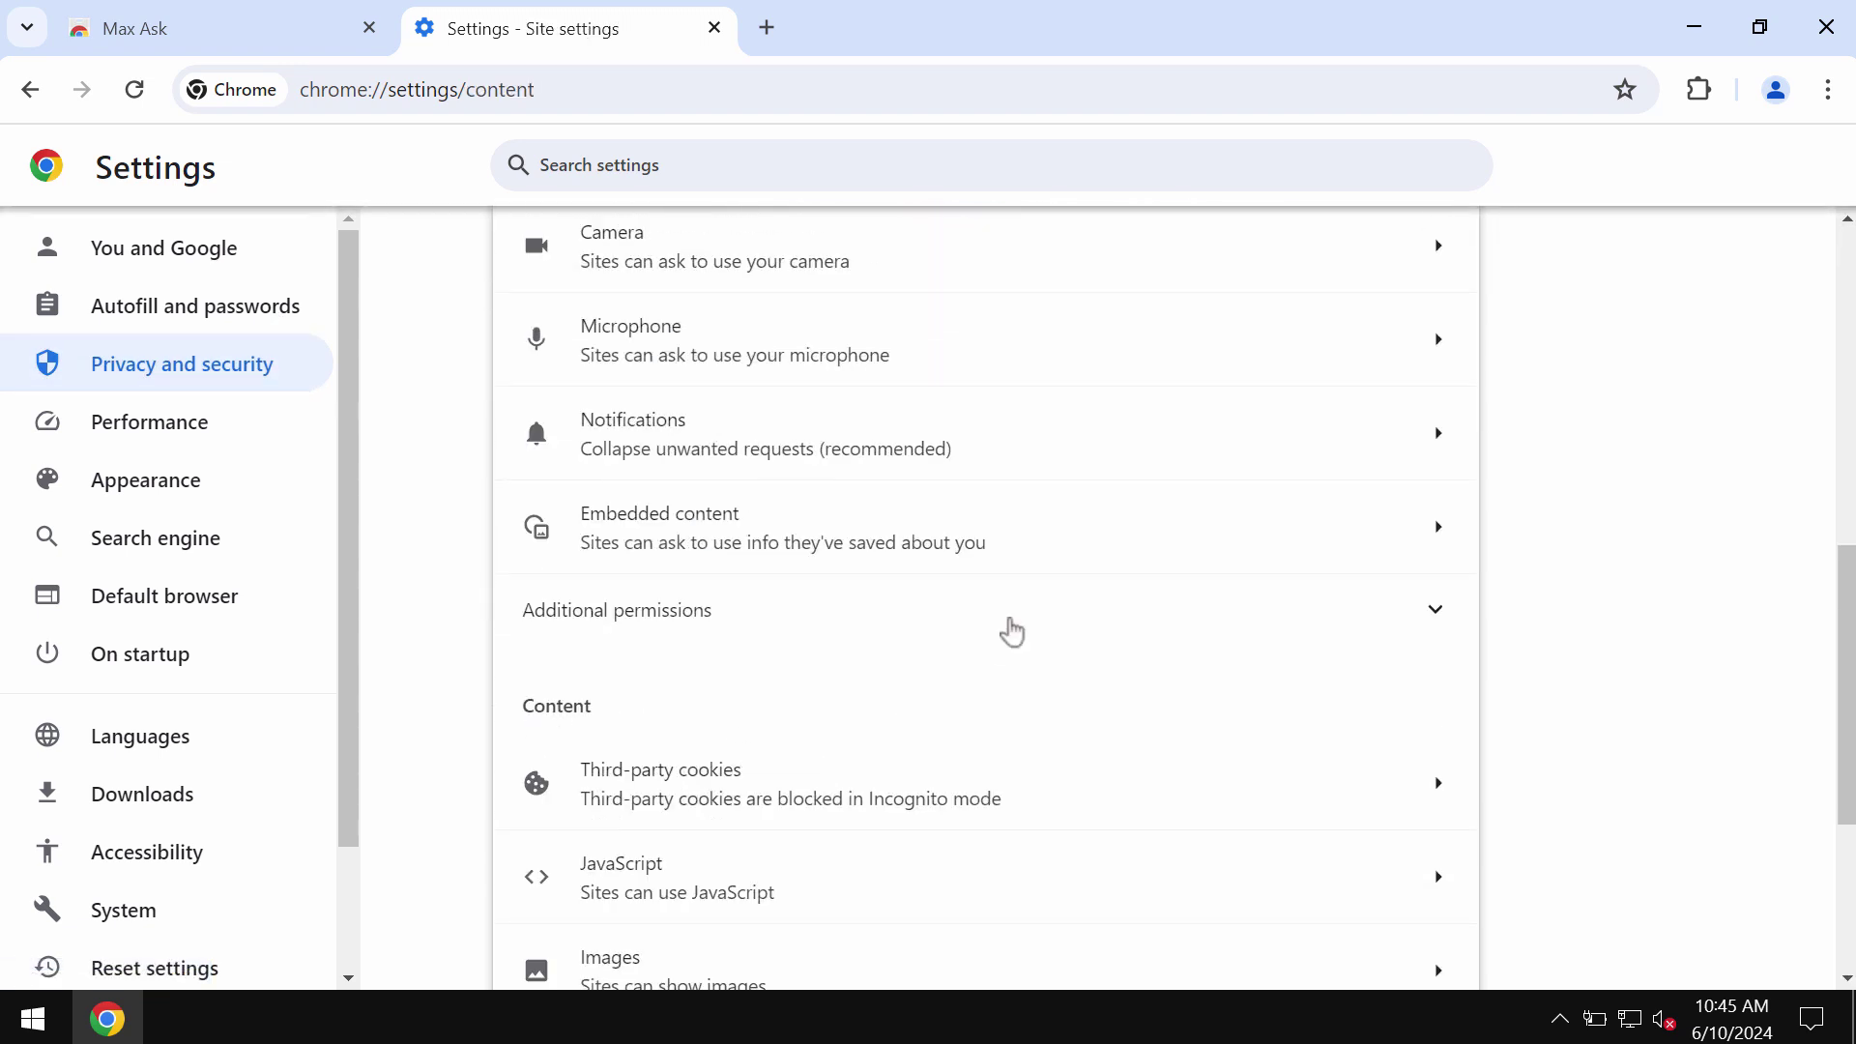
scroll(1013, 632, "up", 1)
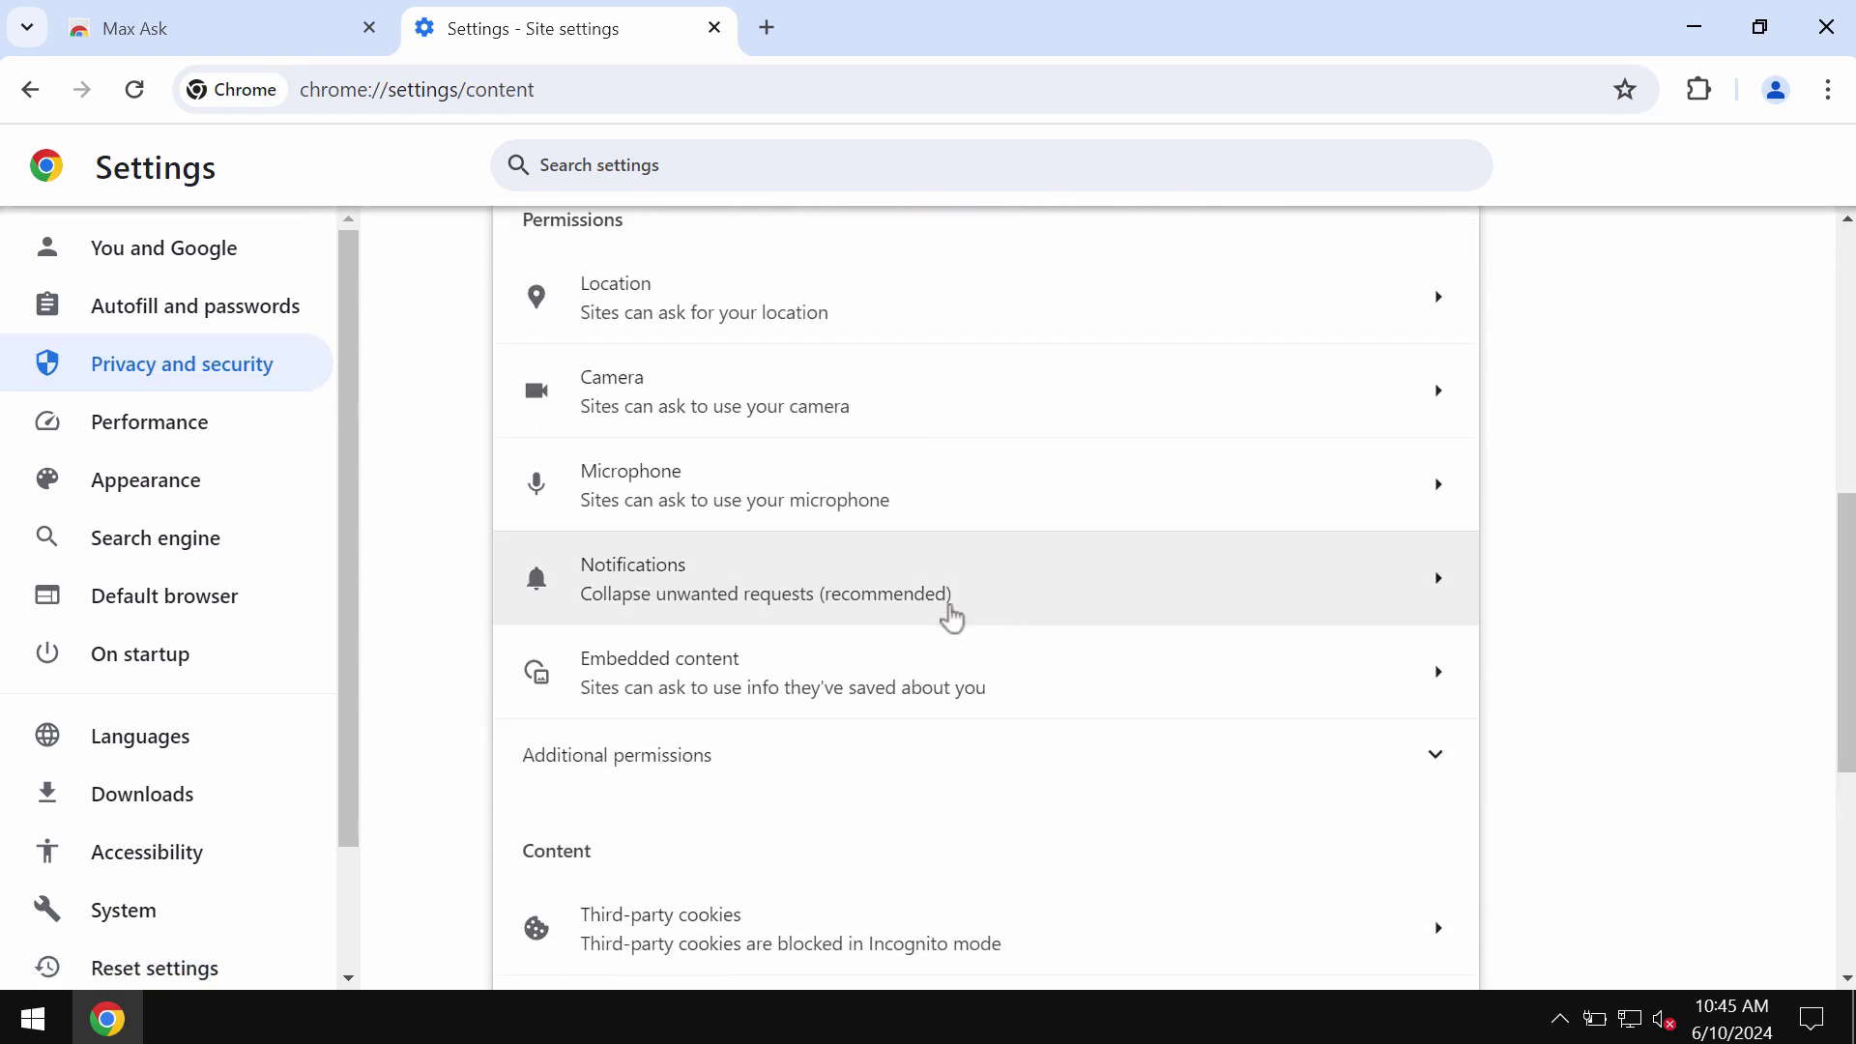
left_click(951, 594)
scroll(991, 659, "down", 3)
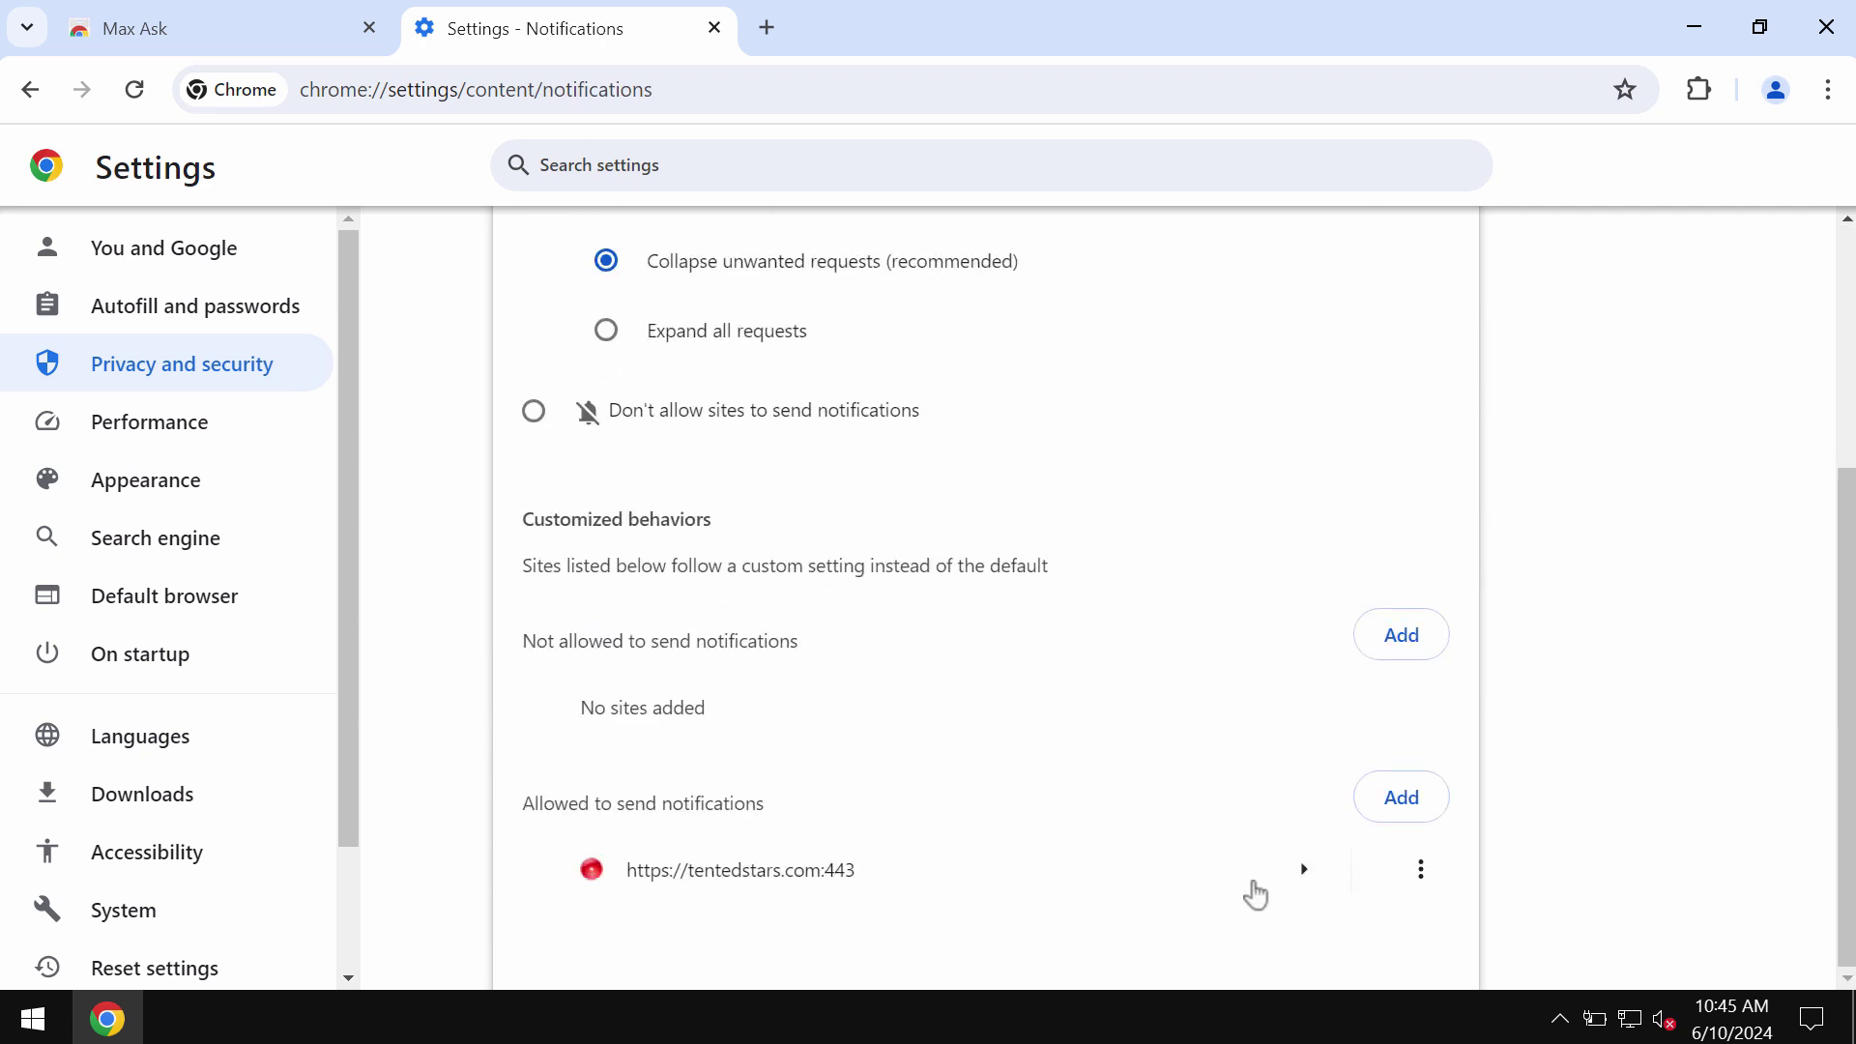
Remove tentedstars.com from allowed notification sites and go to combocleaner.com
left_click(1419, 869)
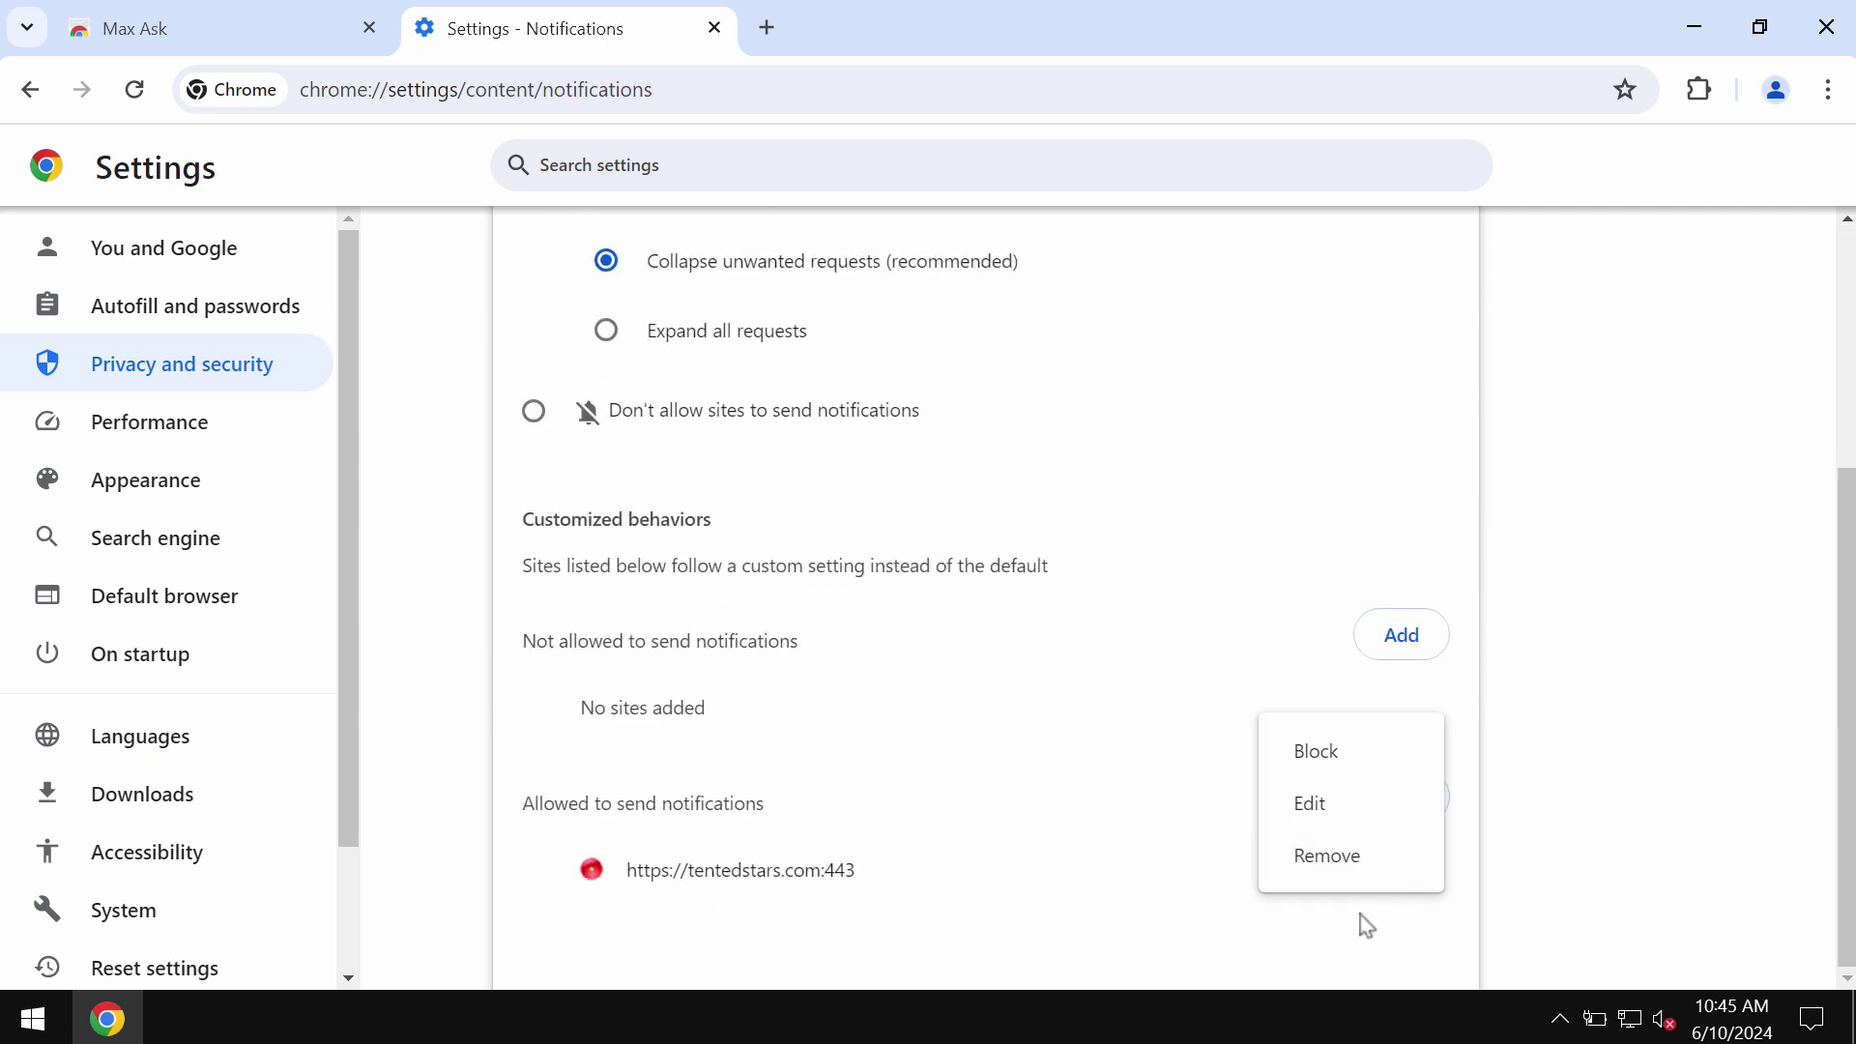
left_click(1326, 855)
left_click(962, 89)
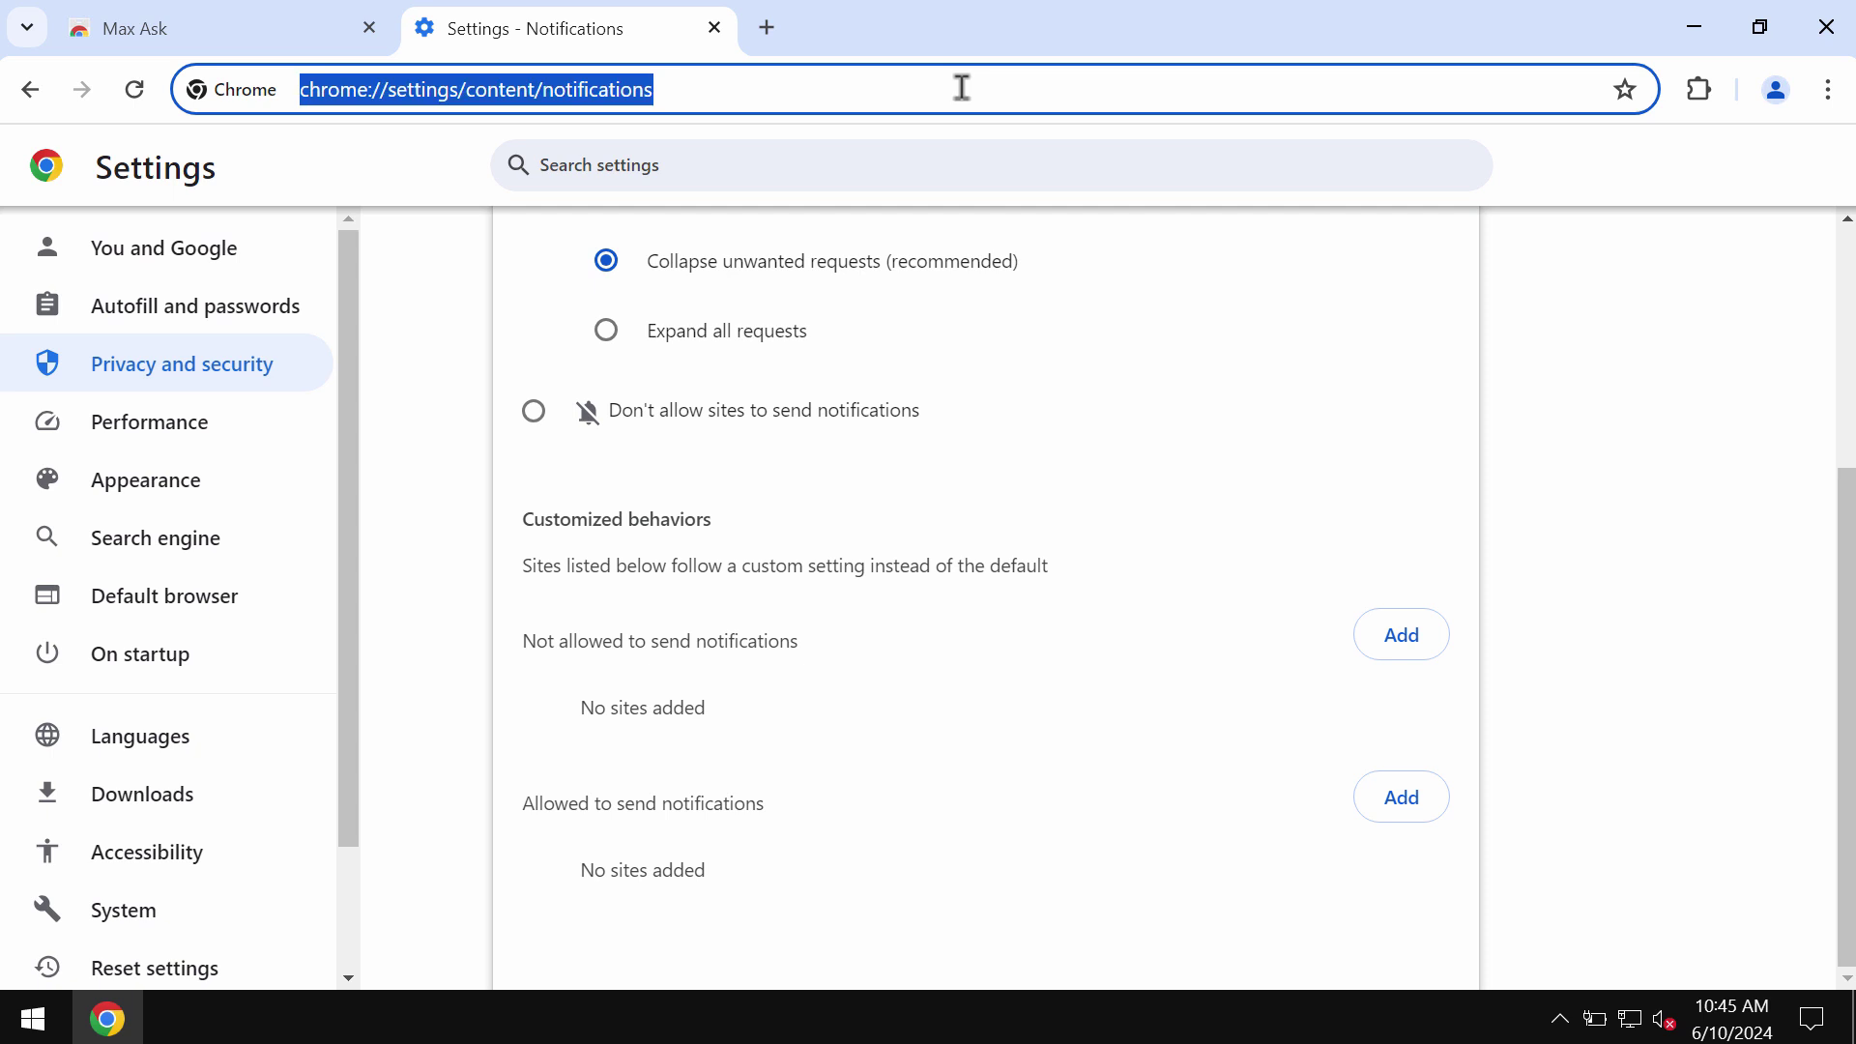
type("combocleaner.com")
key("Return")
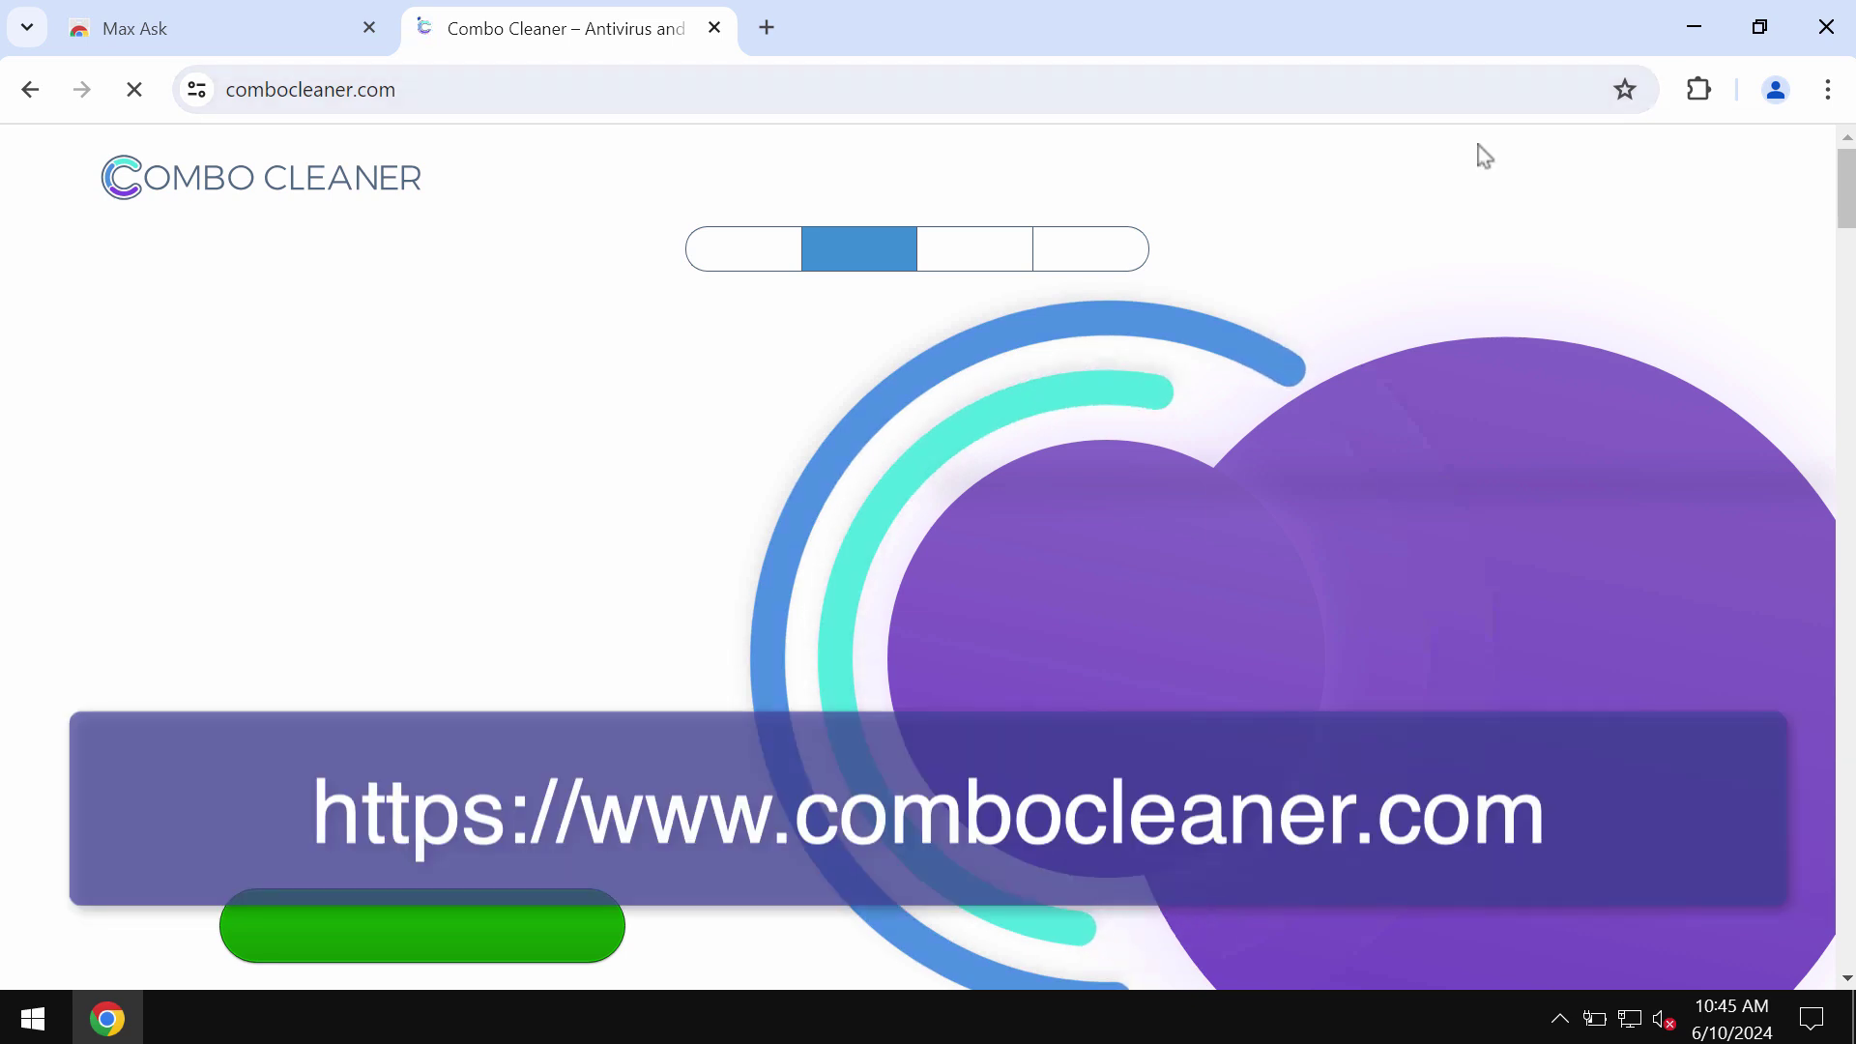
Minimize Chrome and launch Combo Cleaner from its desktop shortcut
left_click(1690, 28)
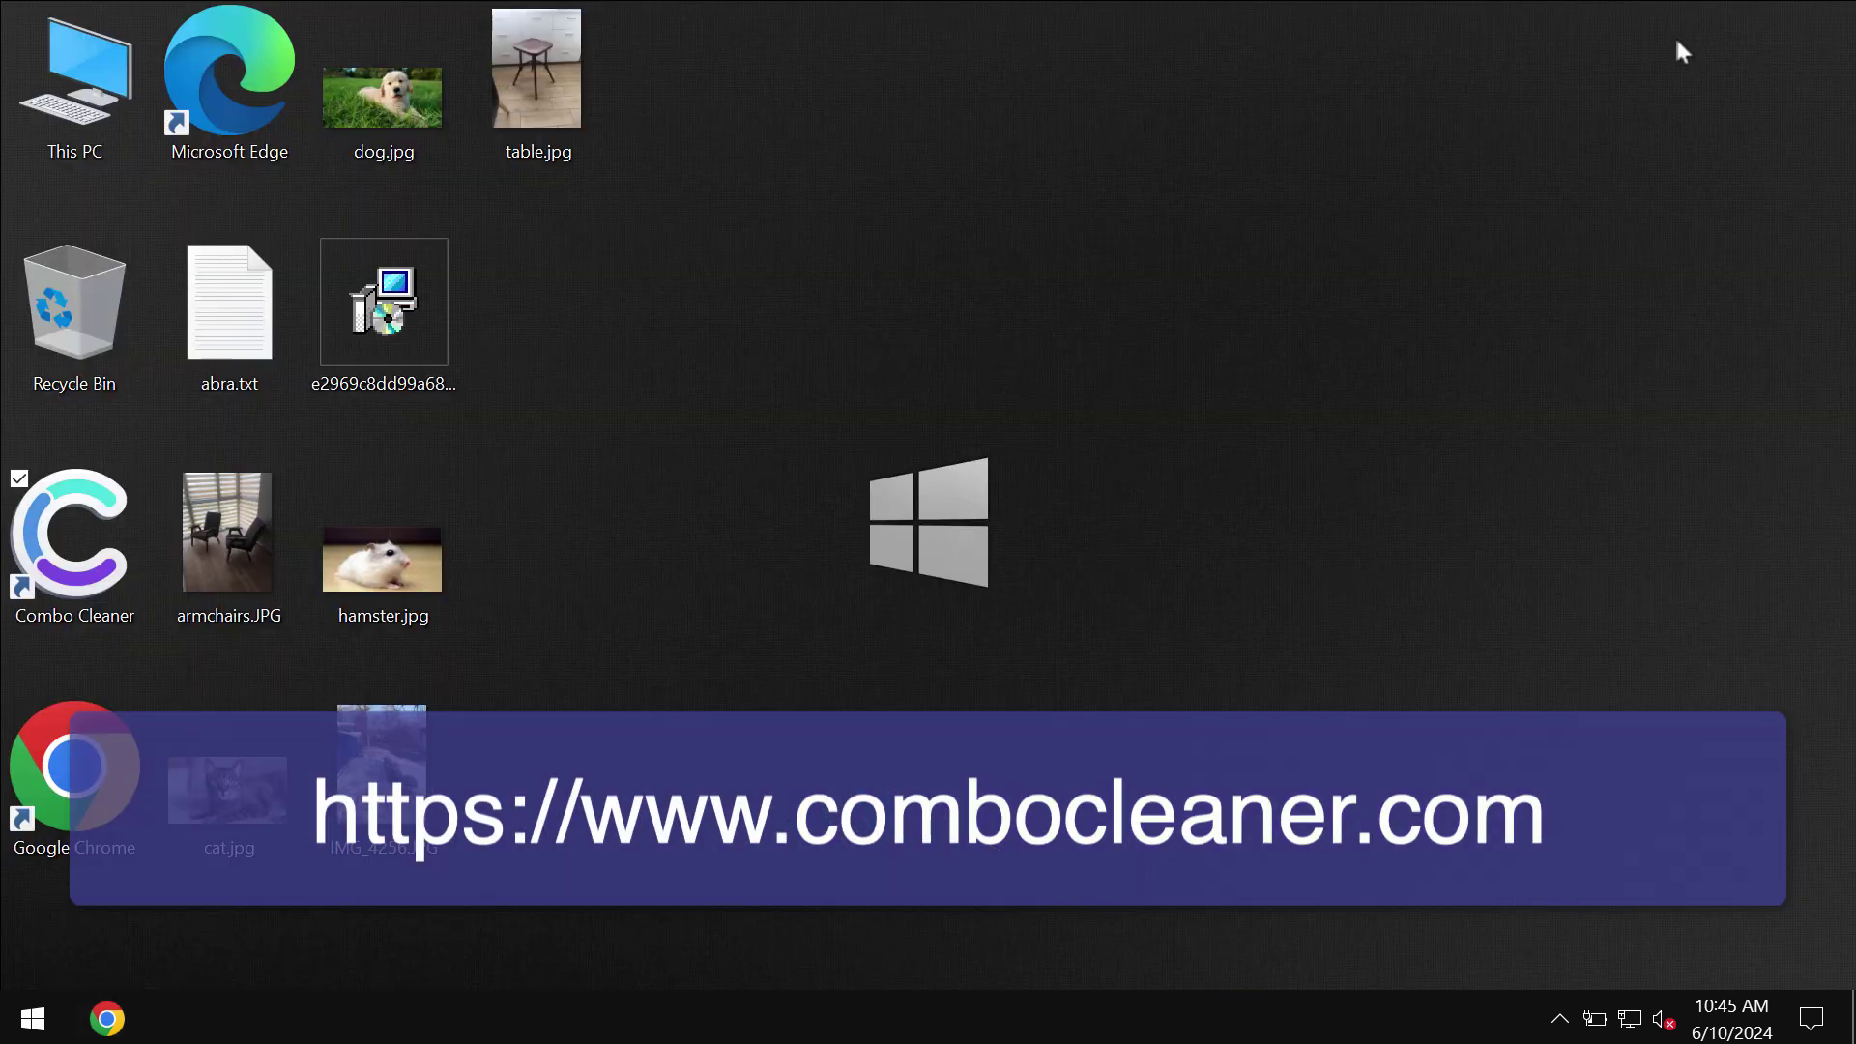
double_click(73, 543)
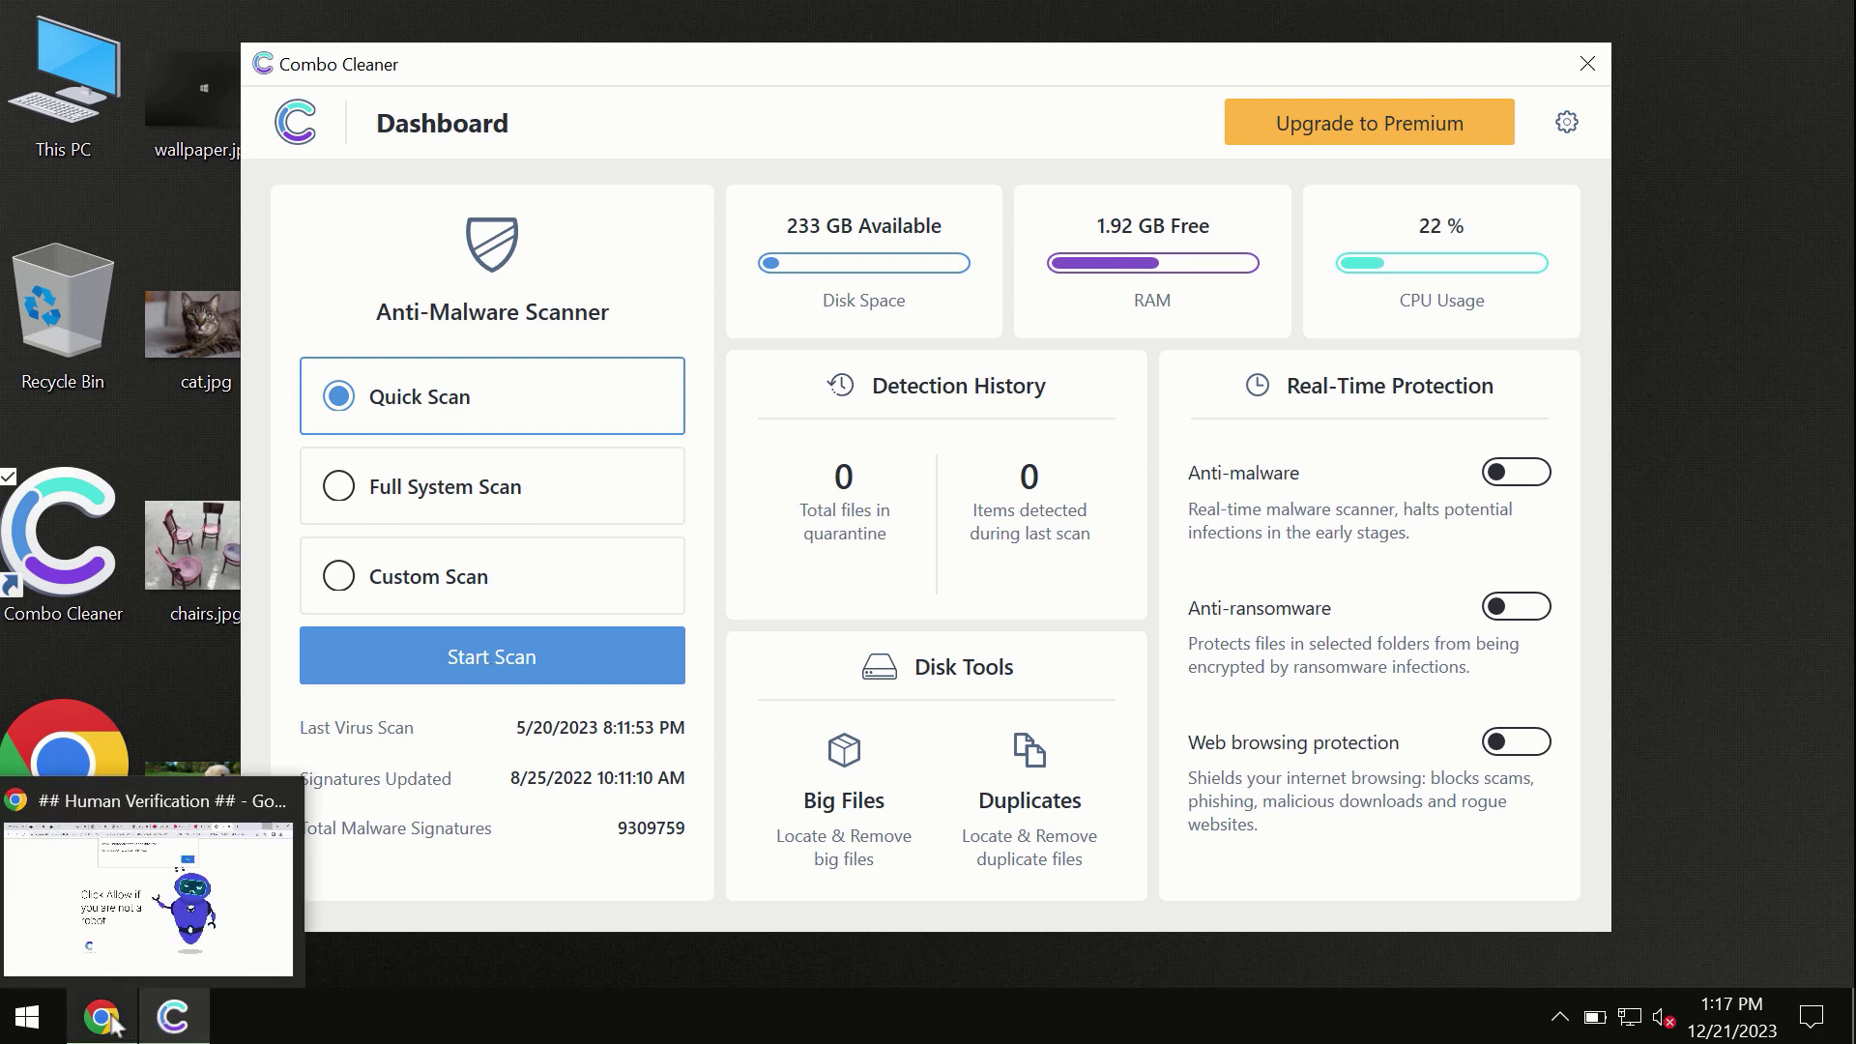
mouse_move(106, 1019)
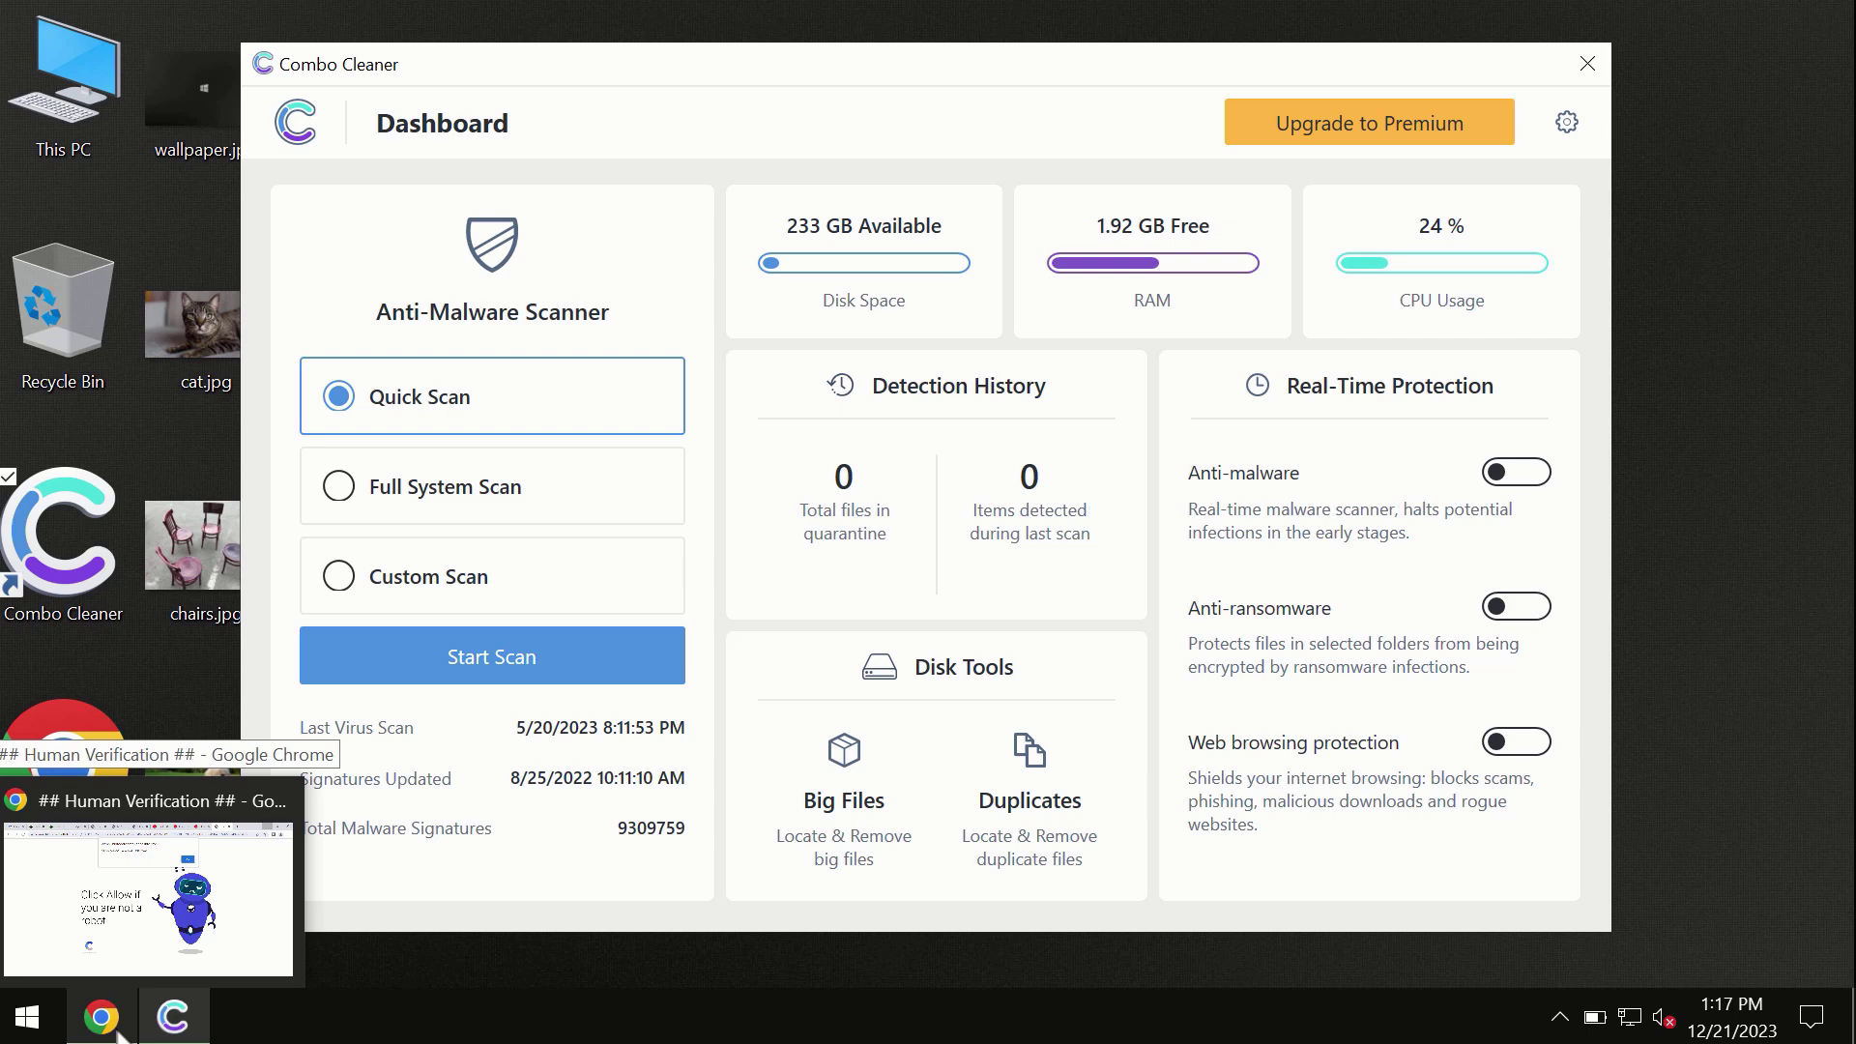
Load combocleaner.com in a new Chrome tab, then minimize Chrome
left_click(102, 1016)
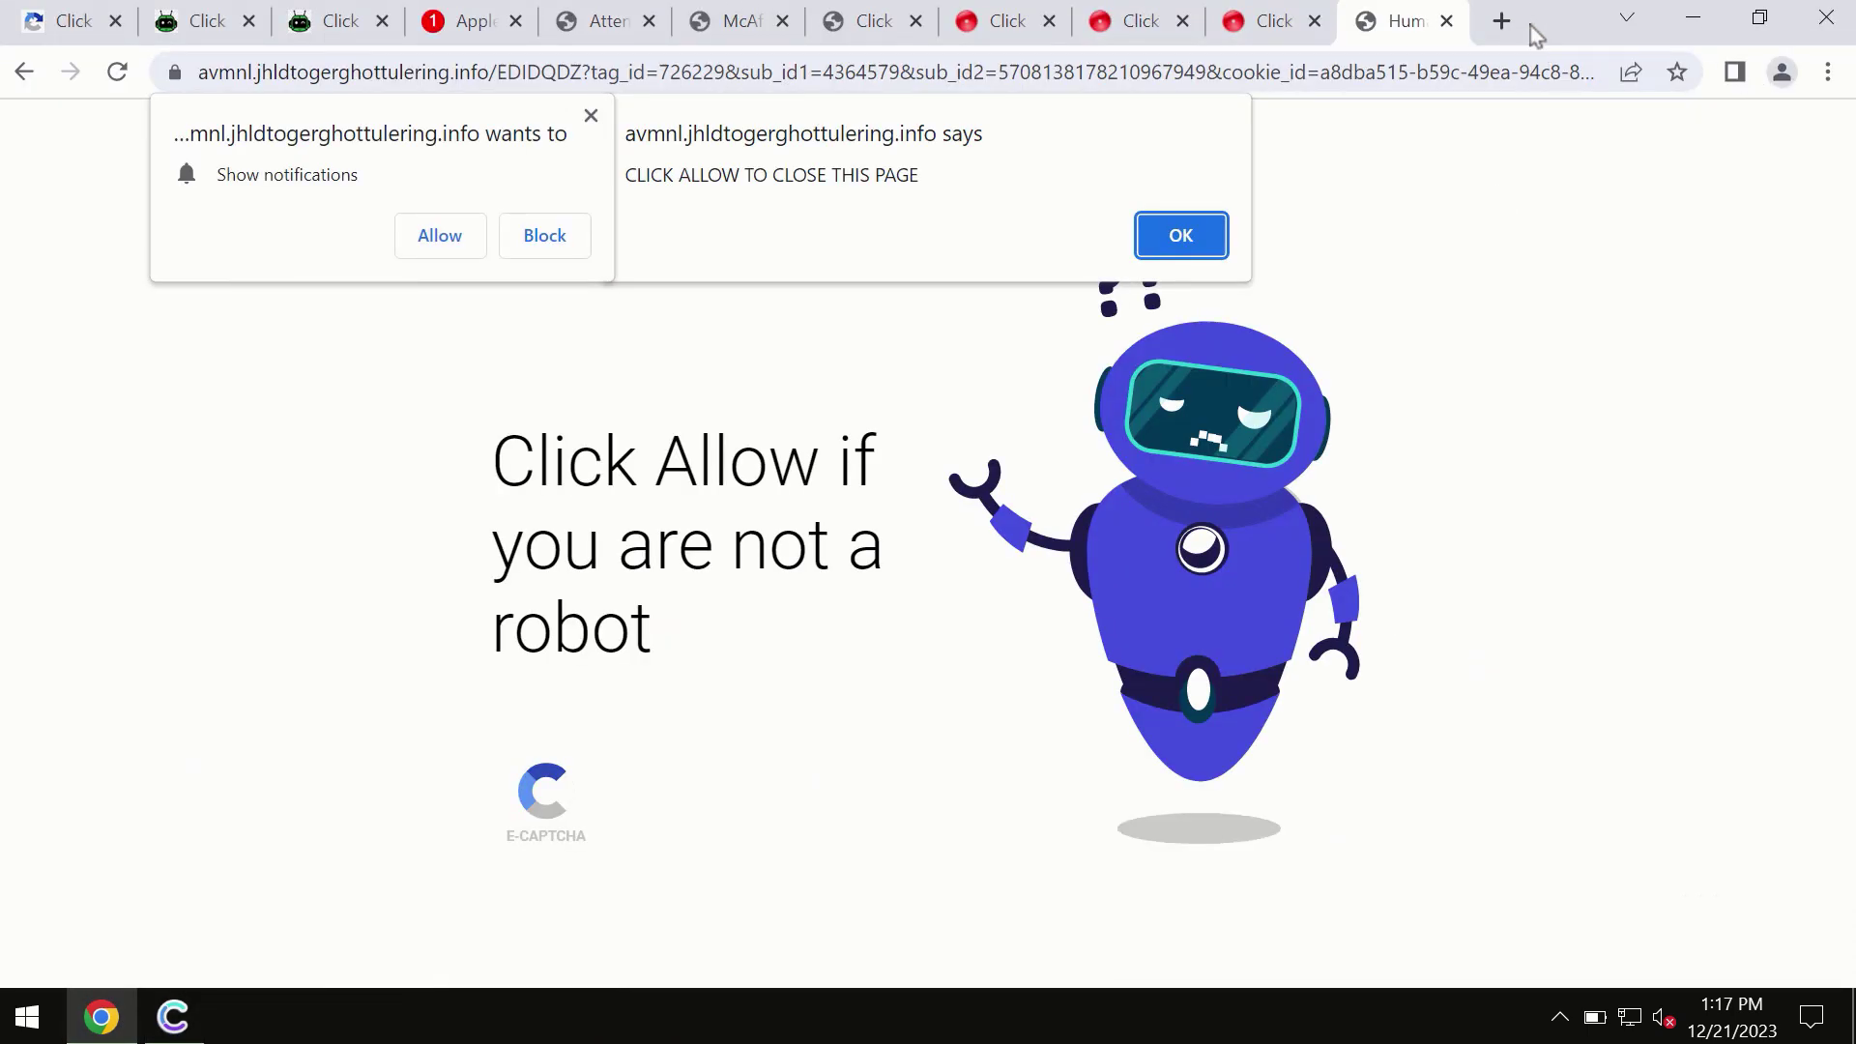
left_click(1501, 20)
type("c")
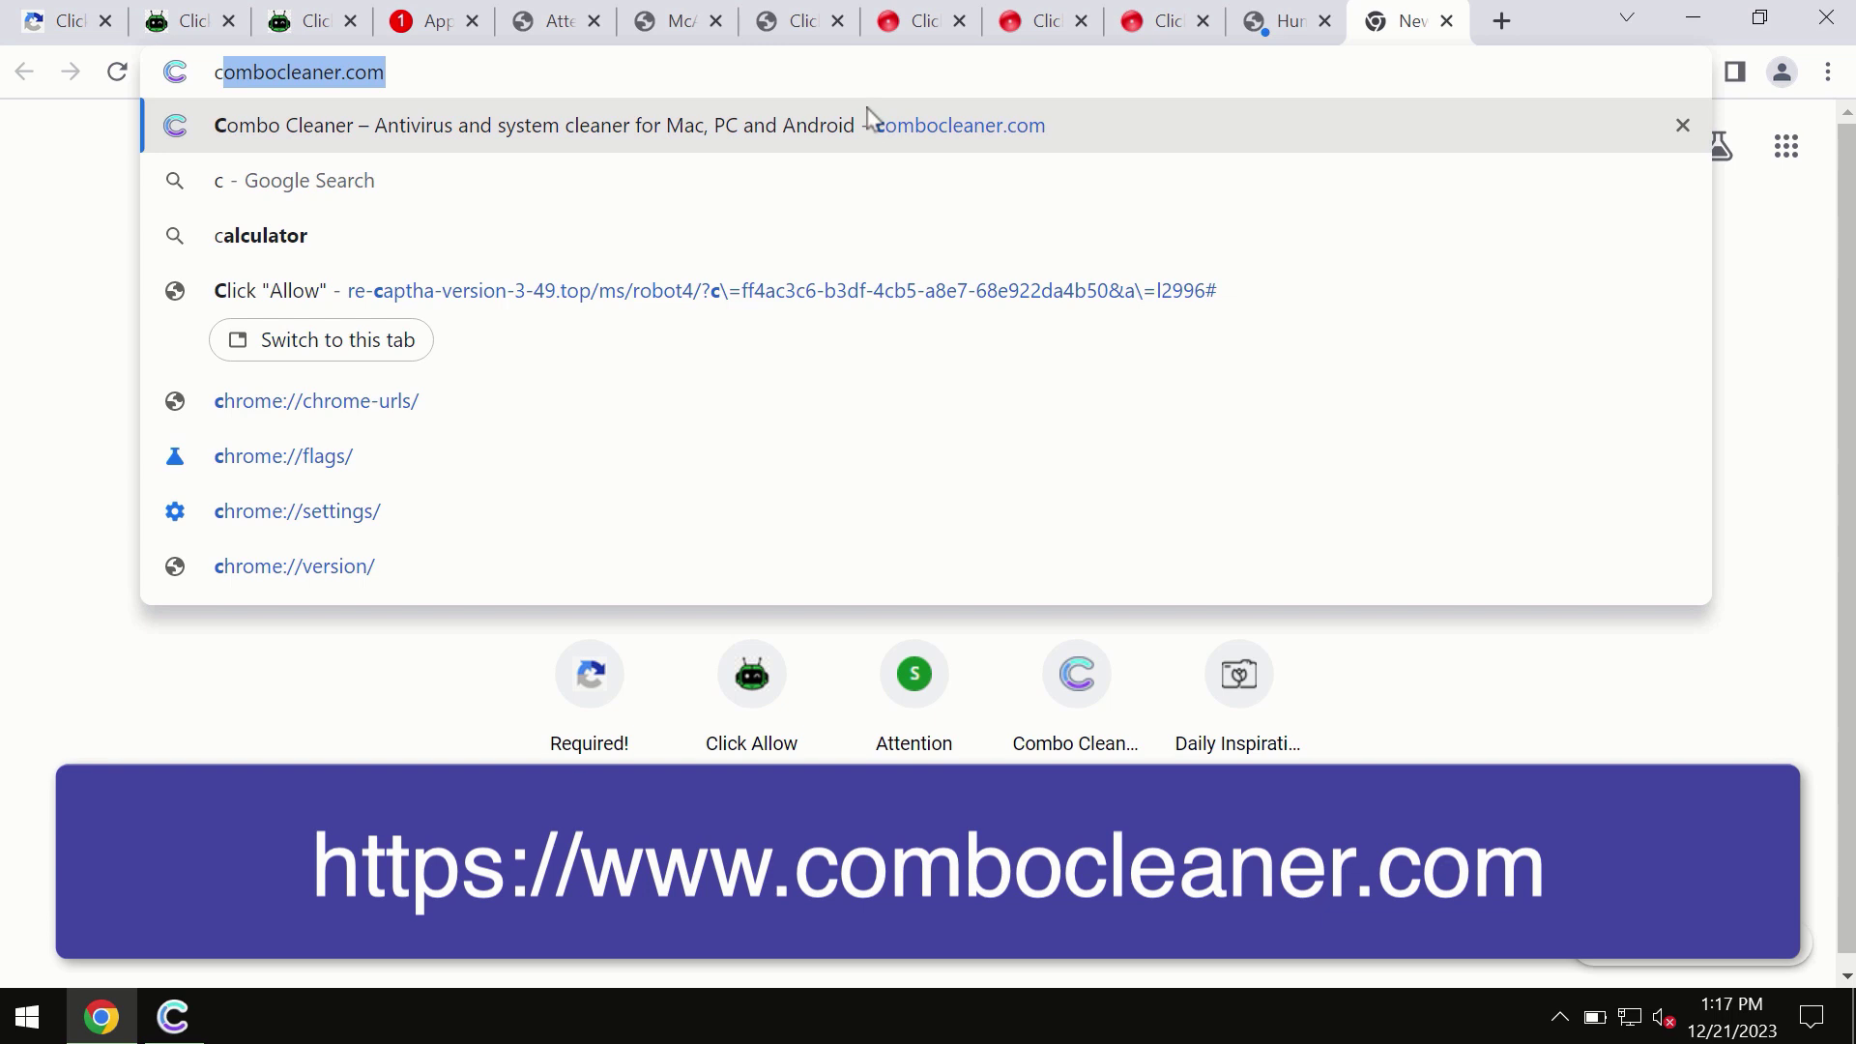
key("Return")
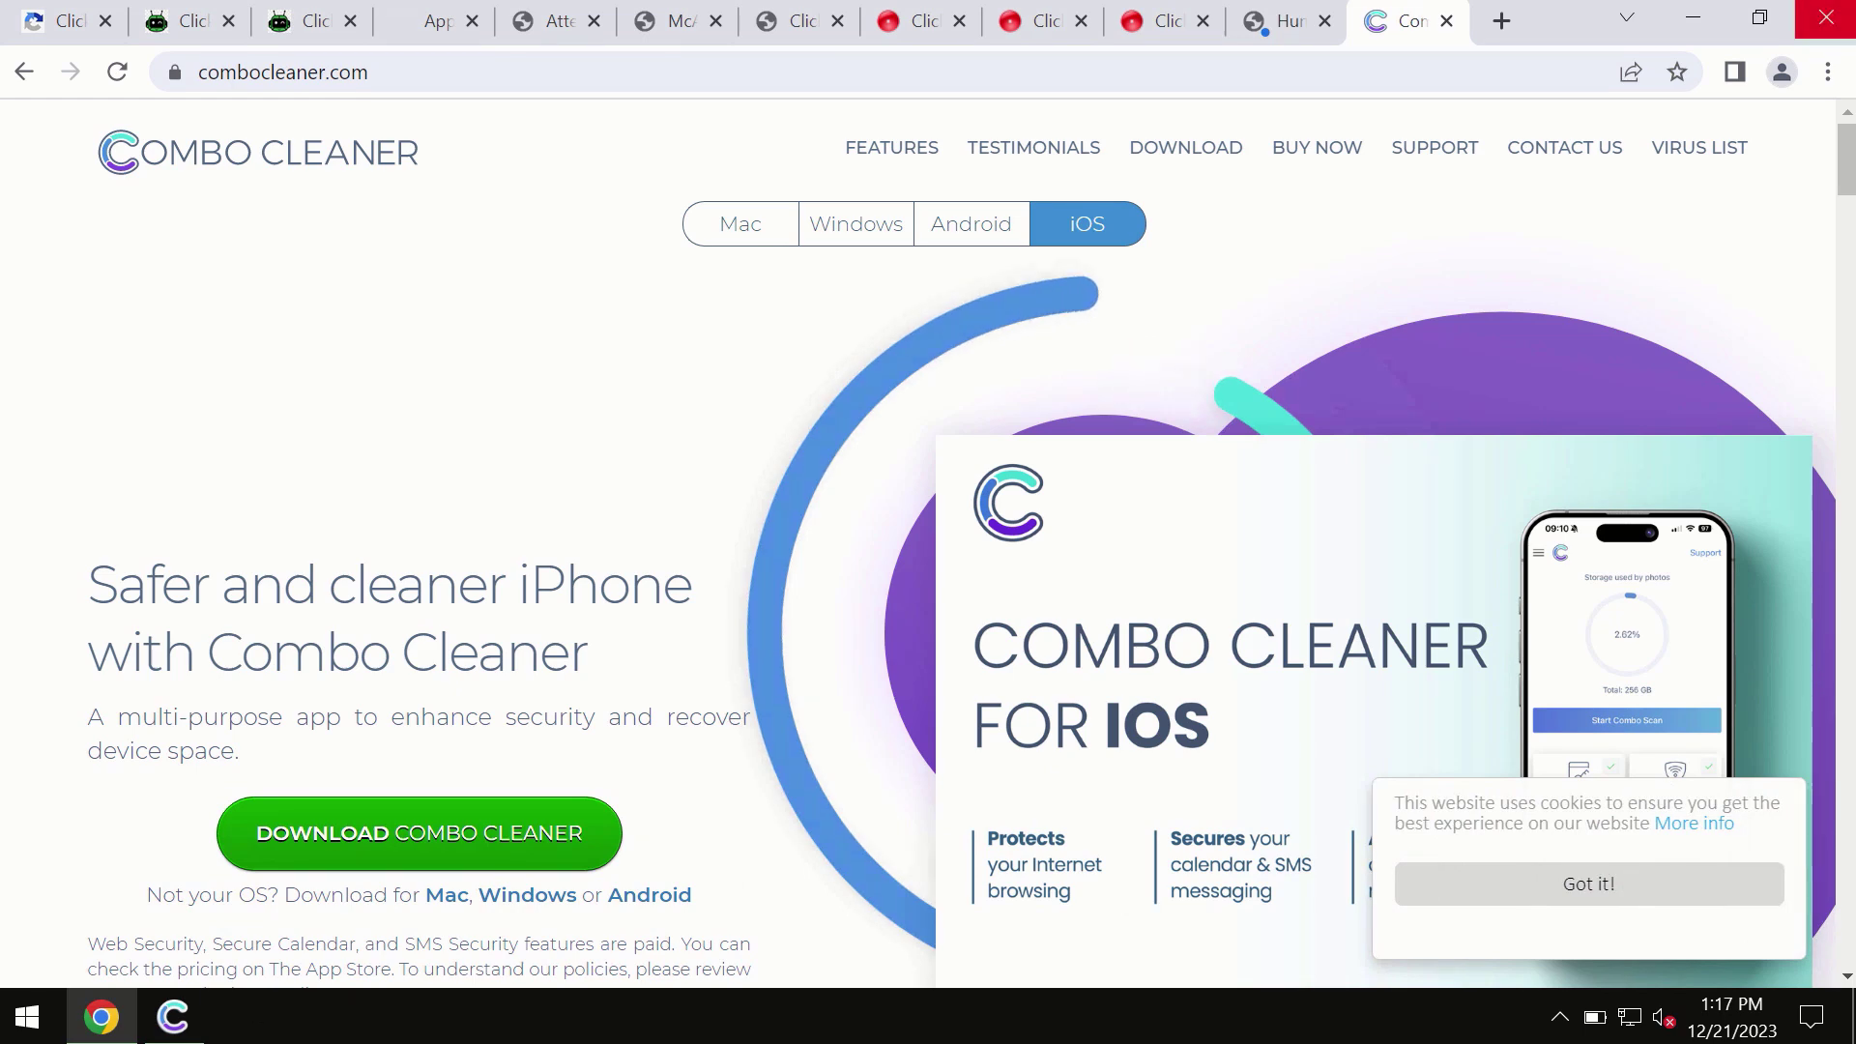
left_click(1693, 20)
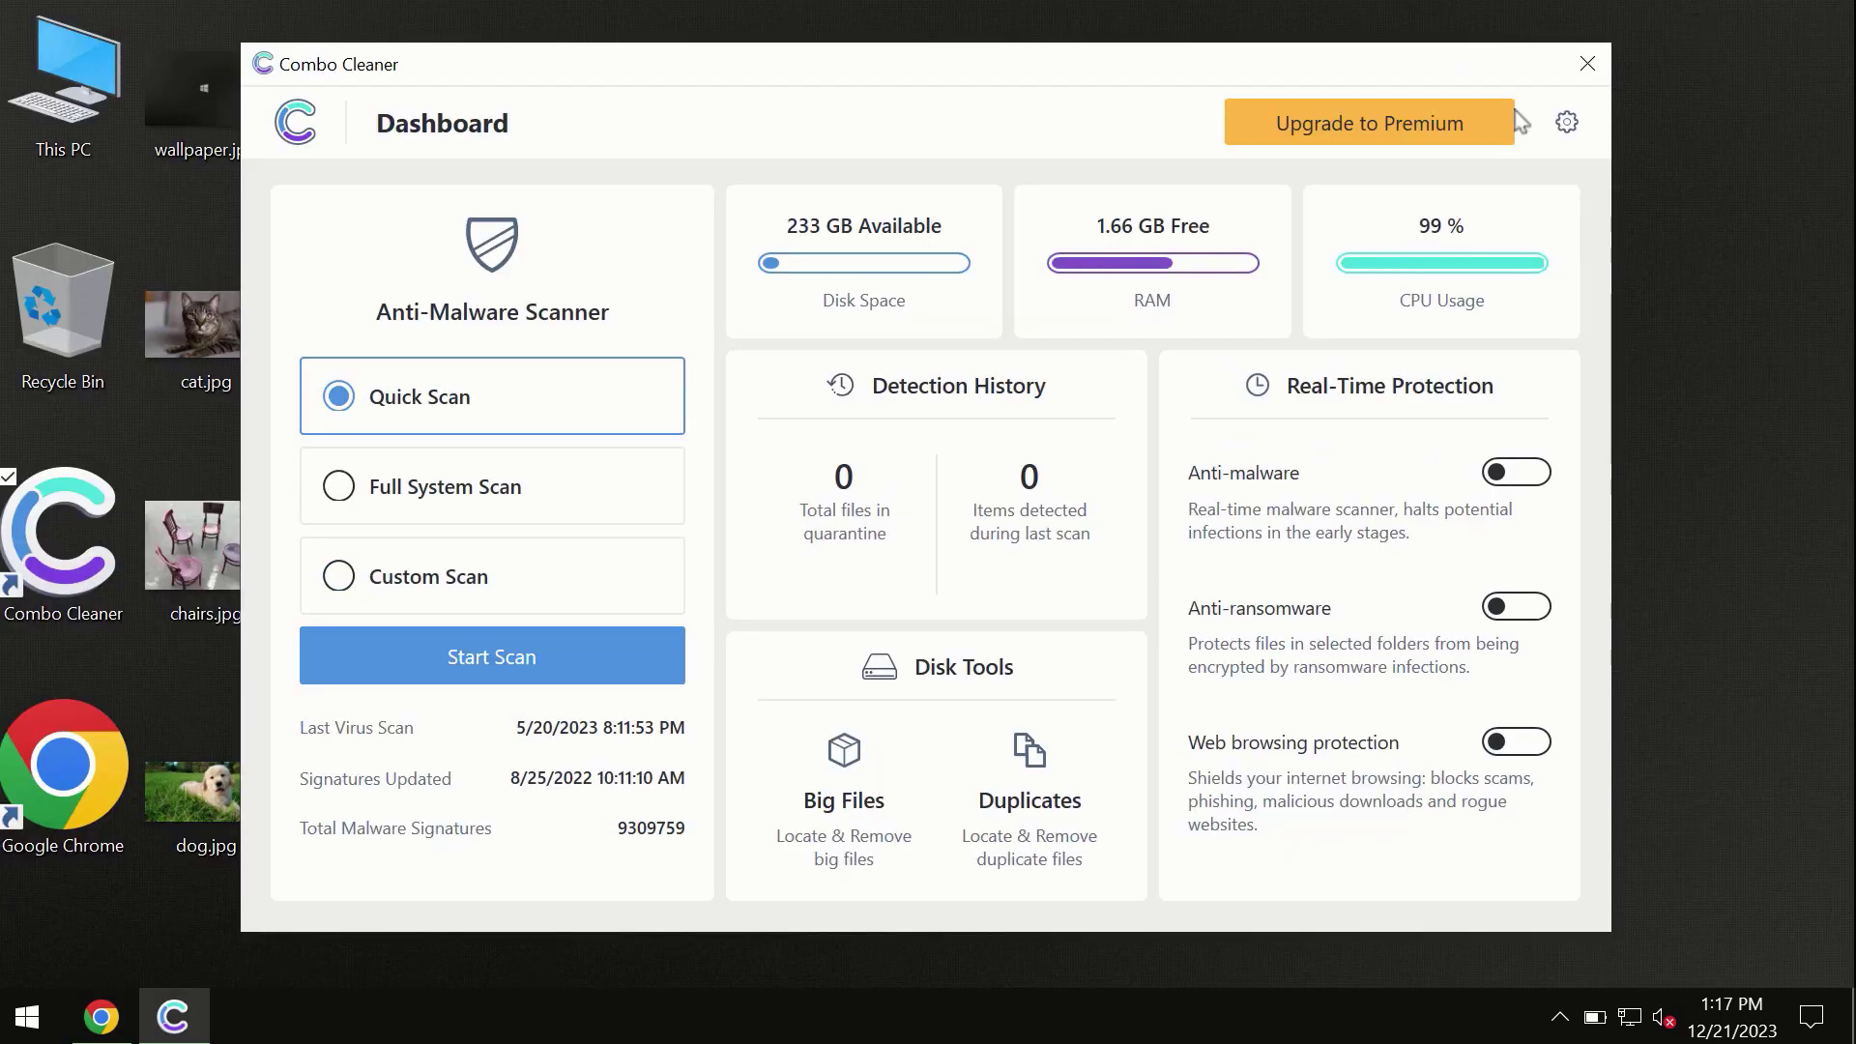
Start Combo Cleaner's quick scan to find the six spam ad items
left_click(490, 667)
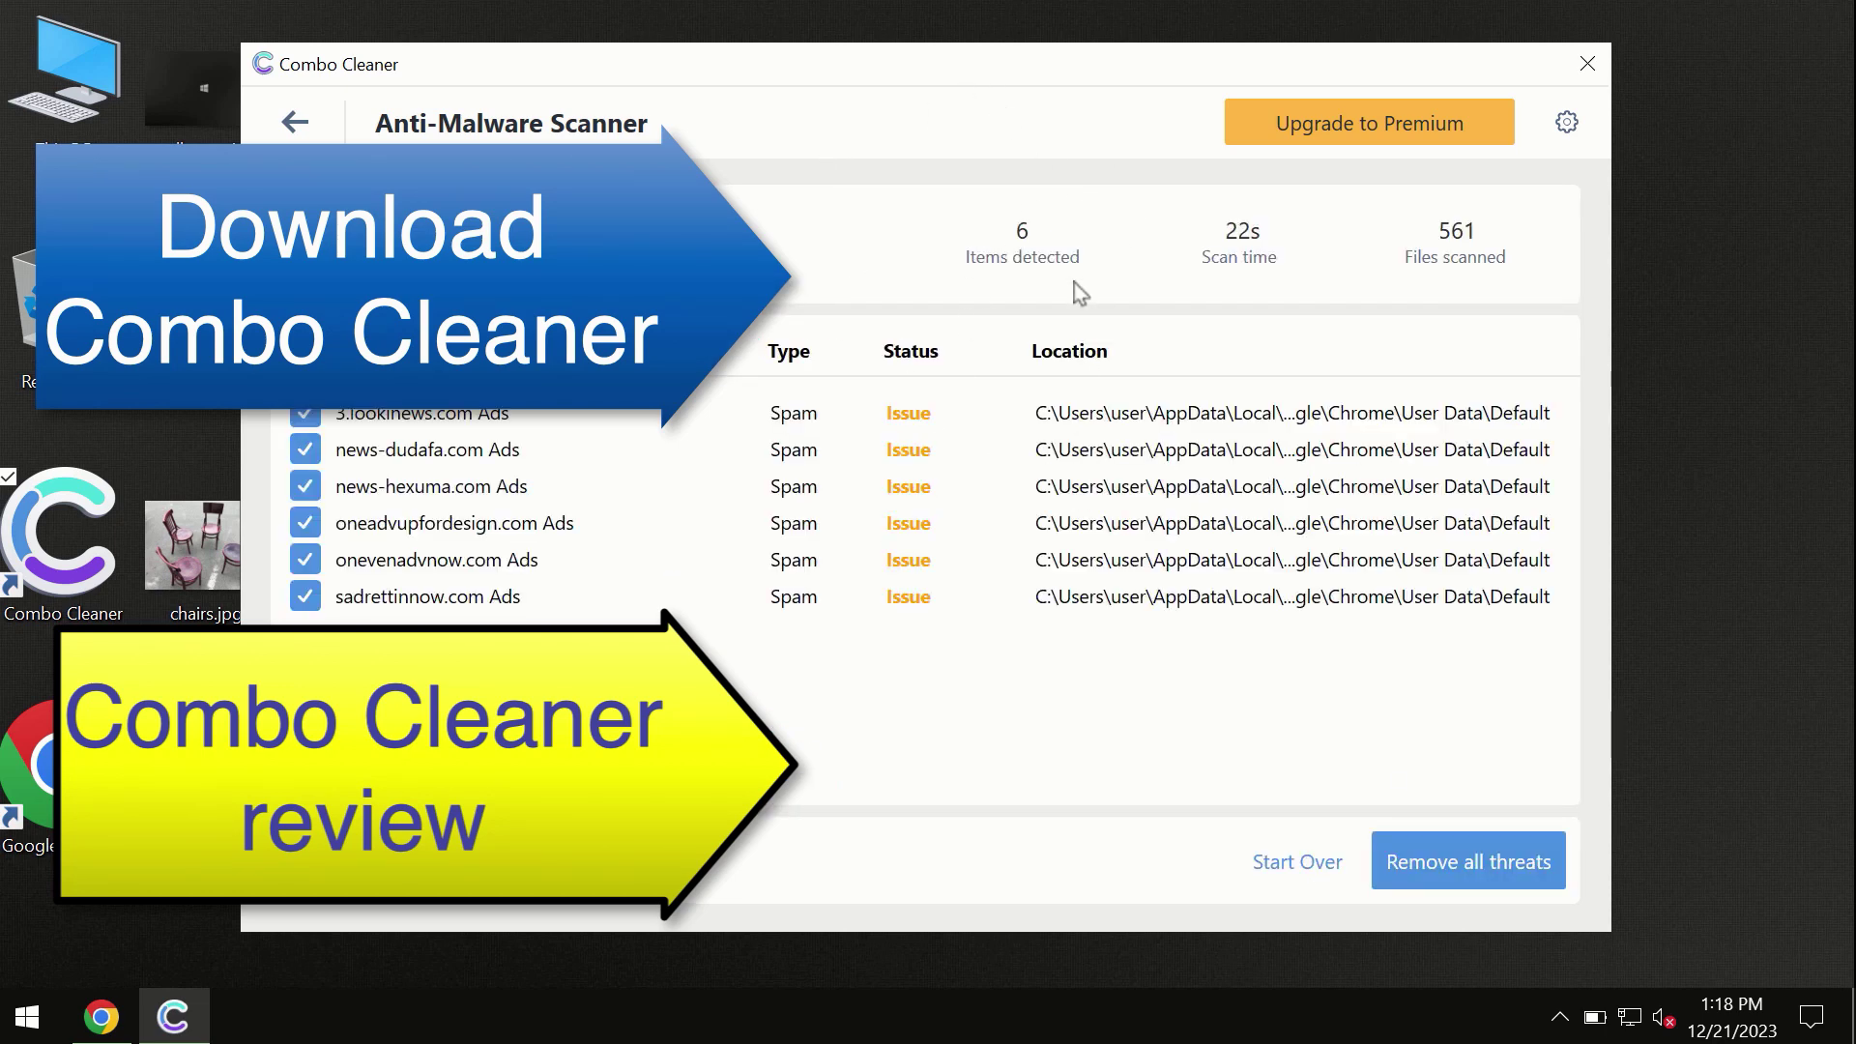
left_click(1331, 141)
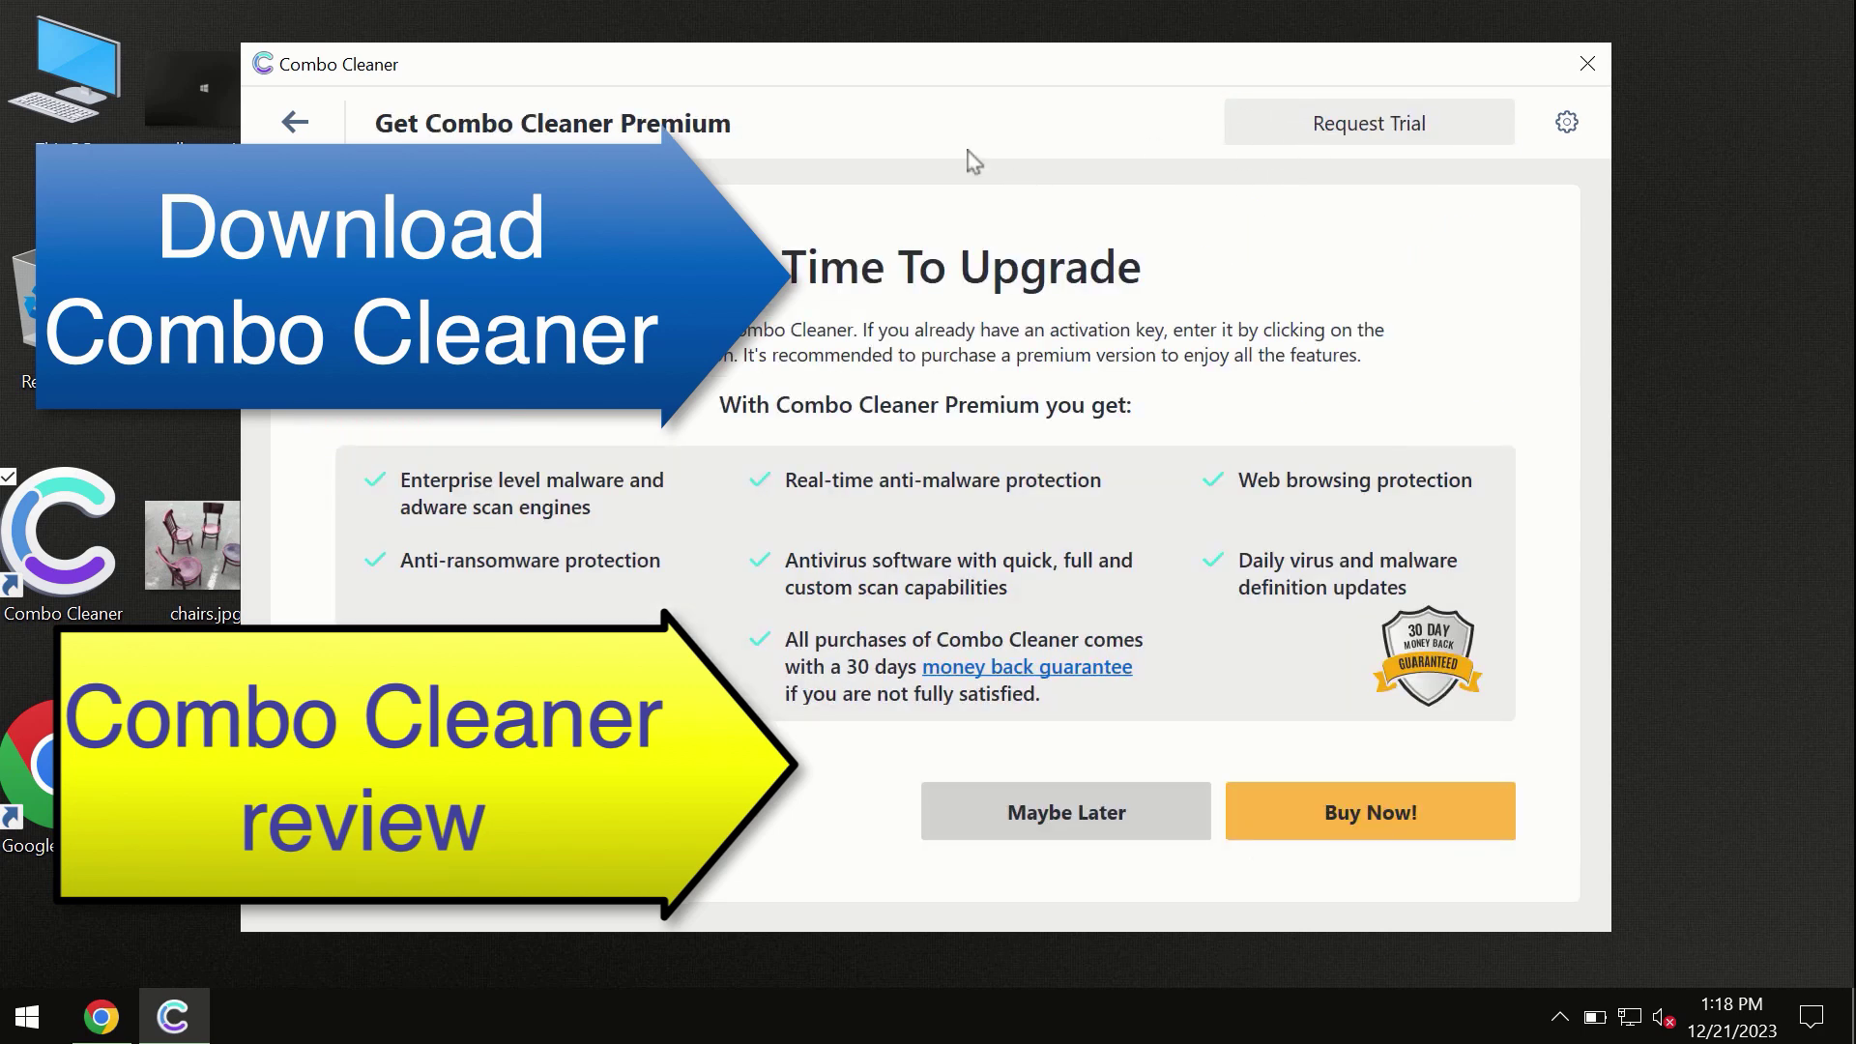
left_click(298, 122)
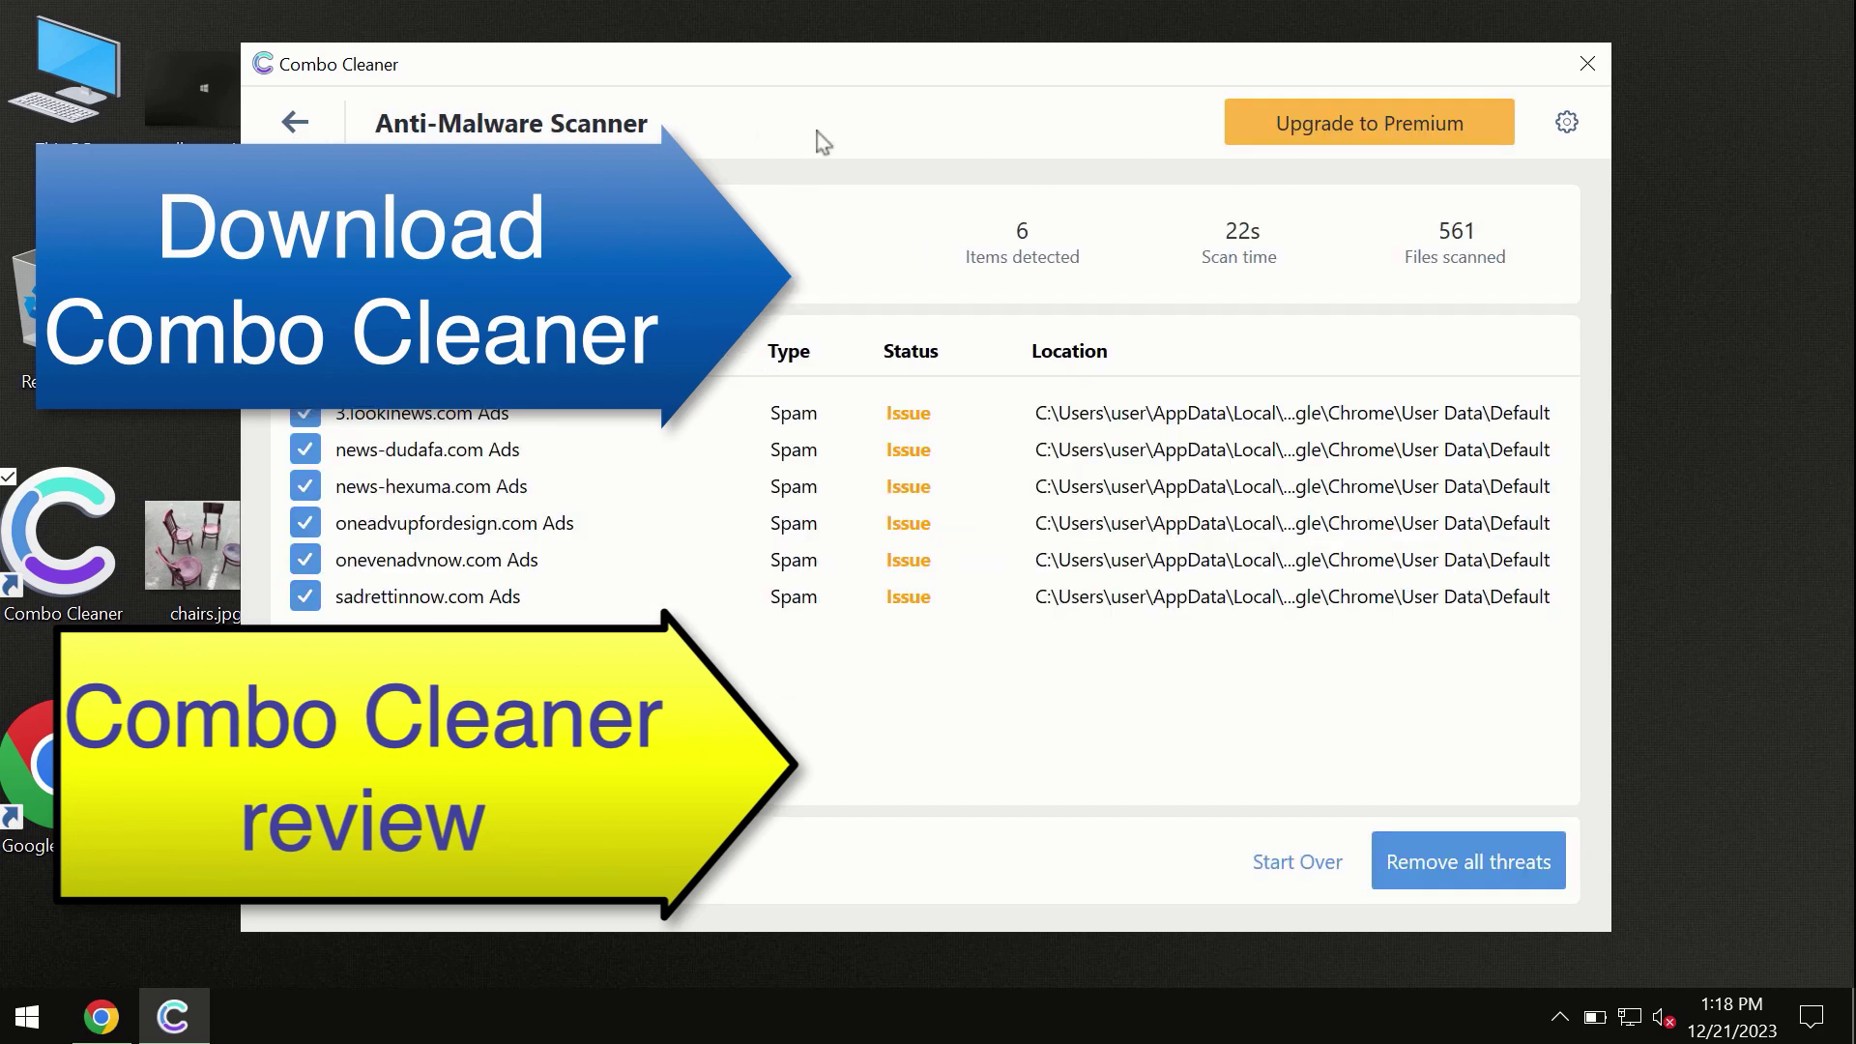